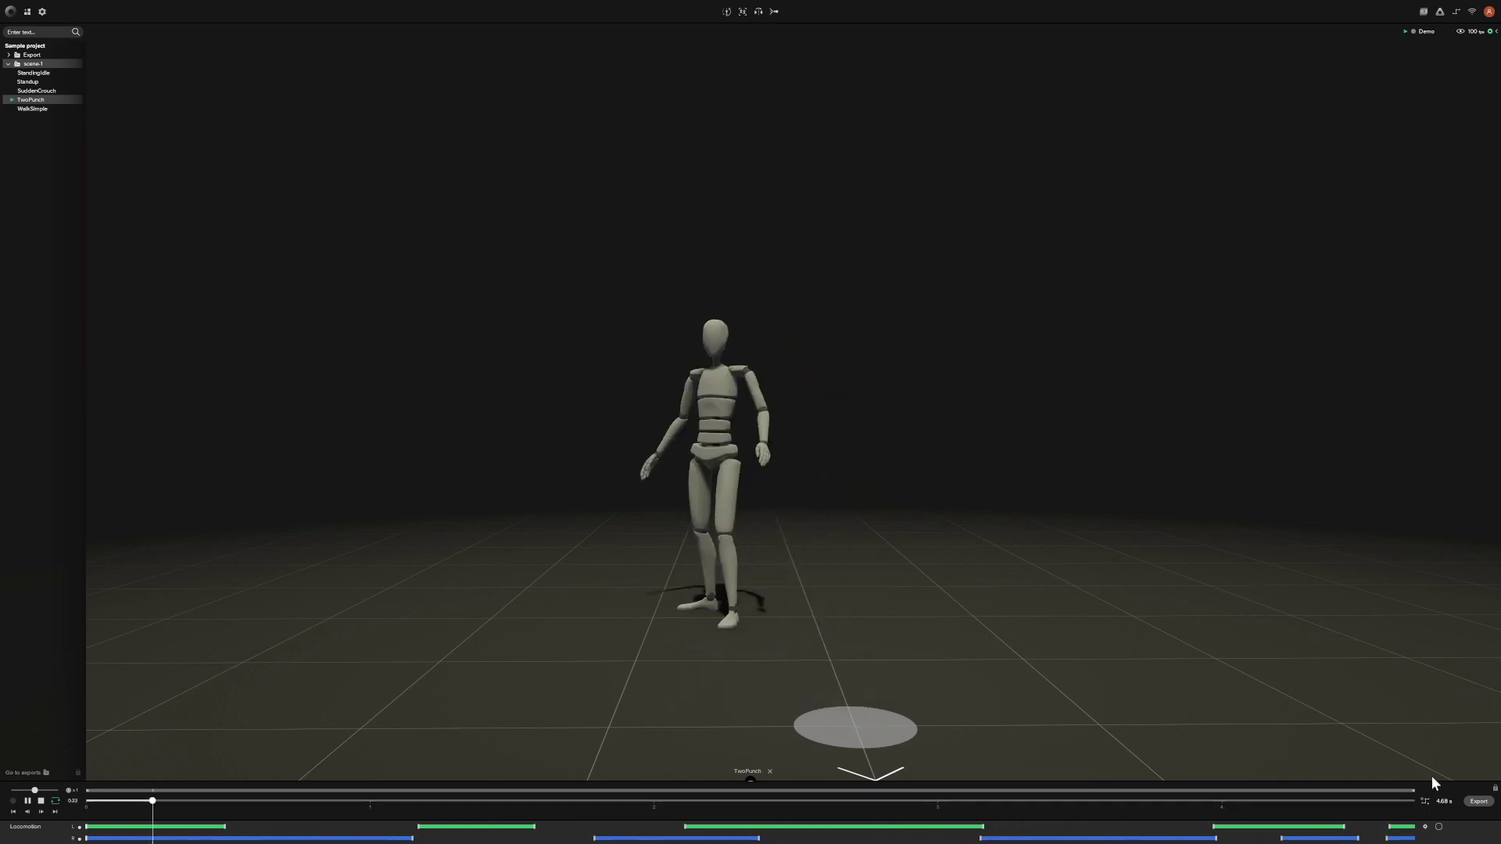
Step: Export the TwoPunch clip as FBX using the Rokoko Newton (Default) skeleton
left_click(1478, 802)
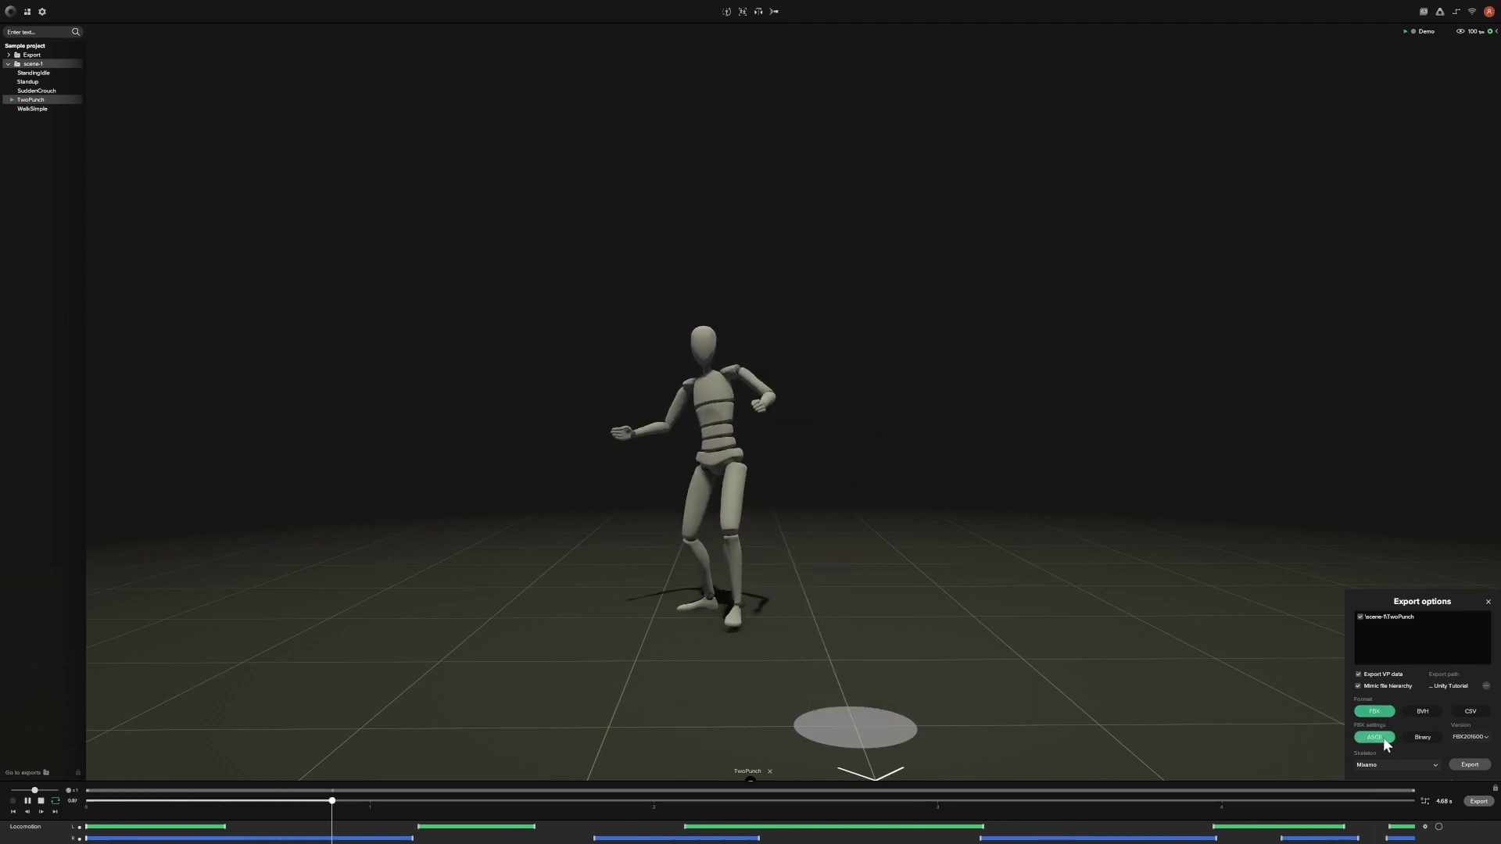
left_click(1432, 766)
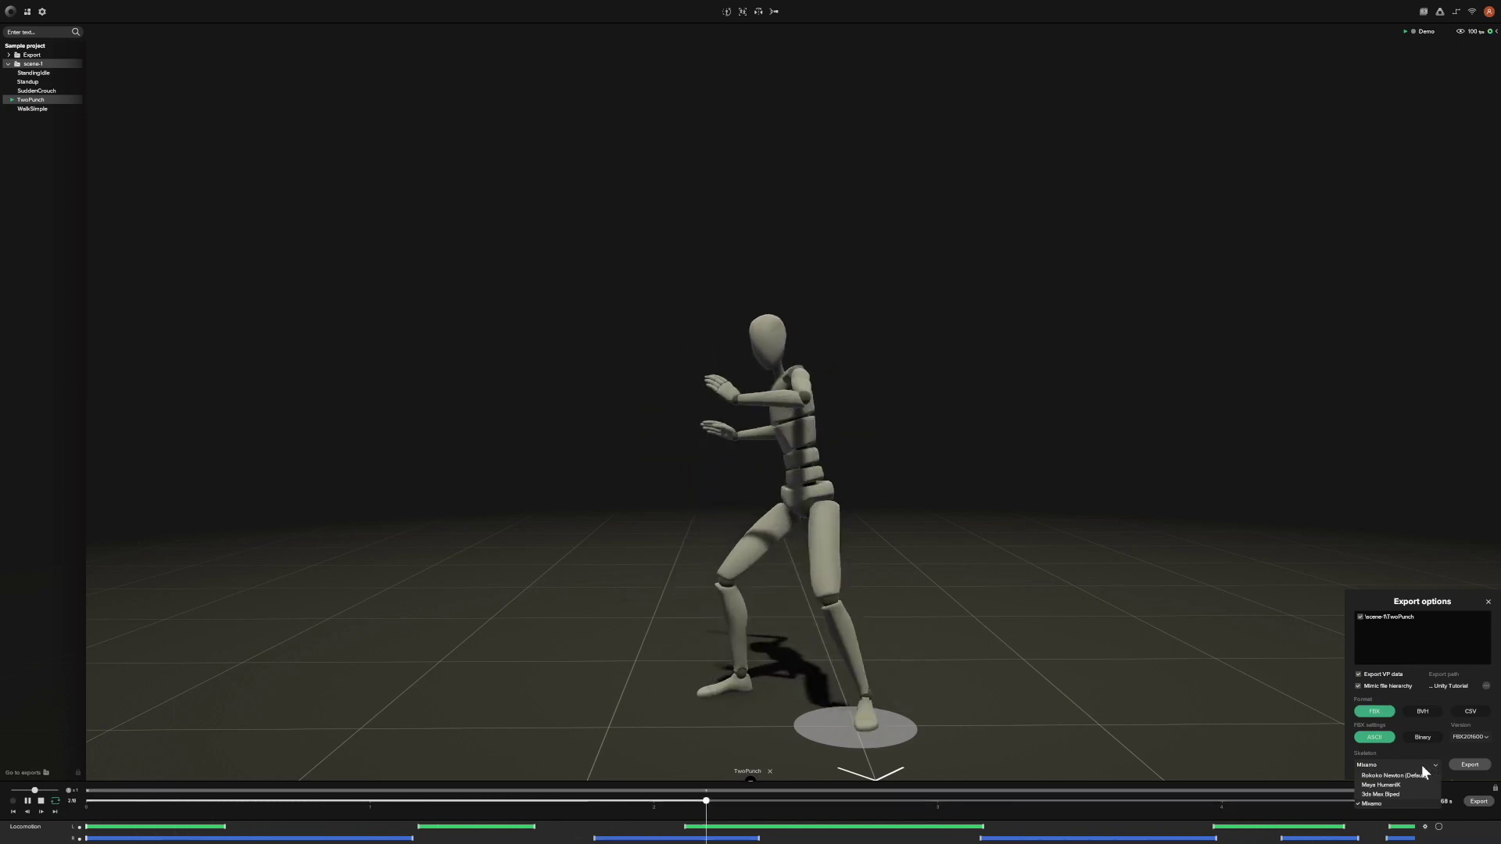
left_click(1394, 776)
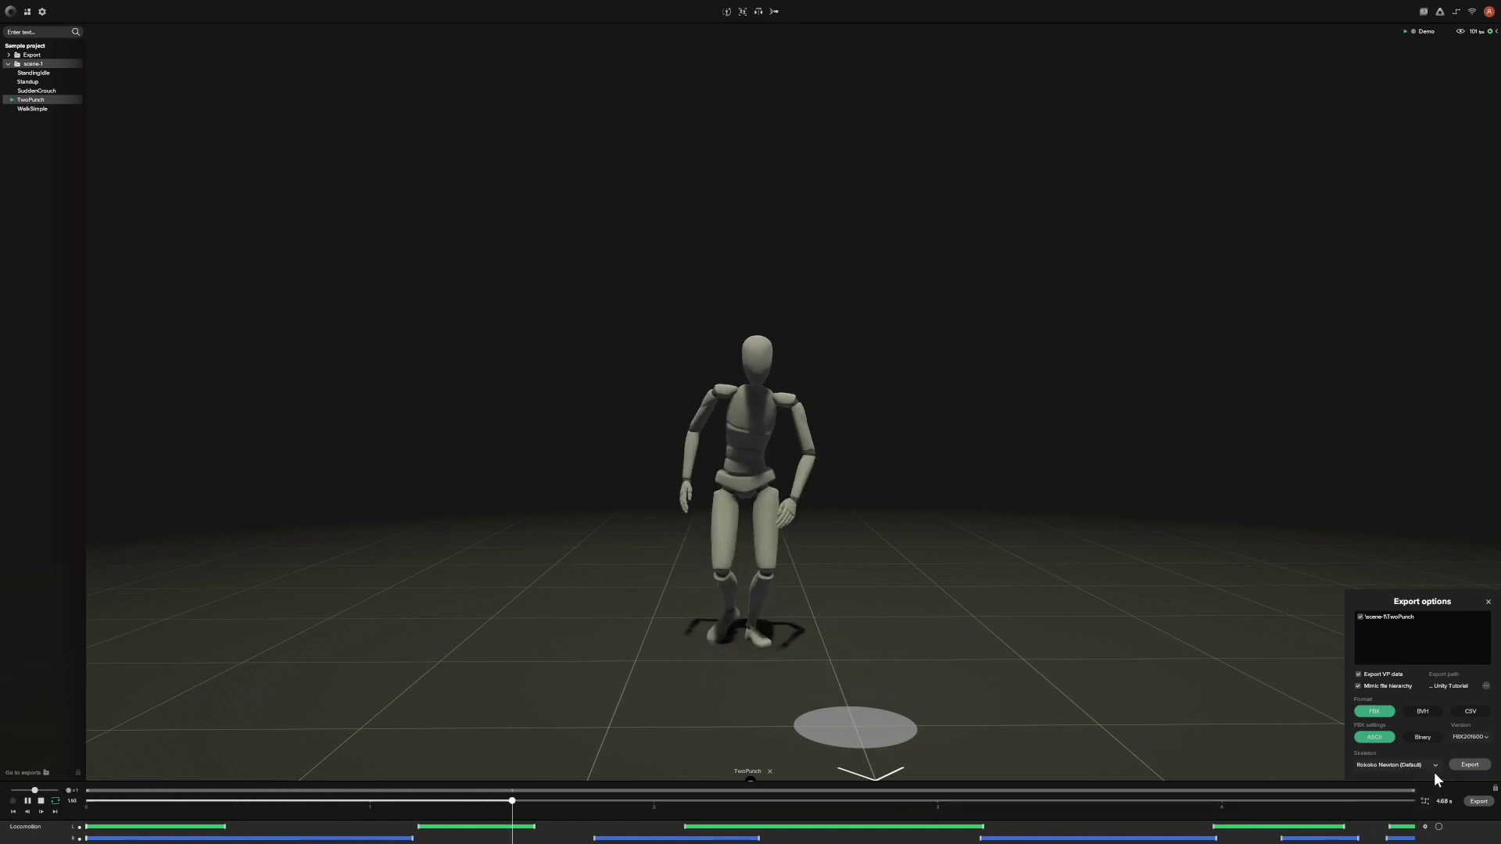
left_click(1458, 765)
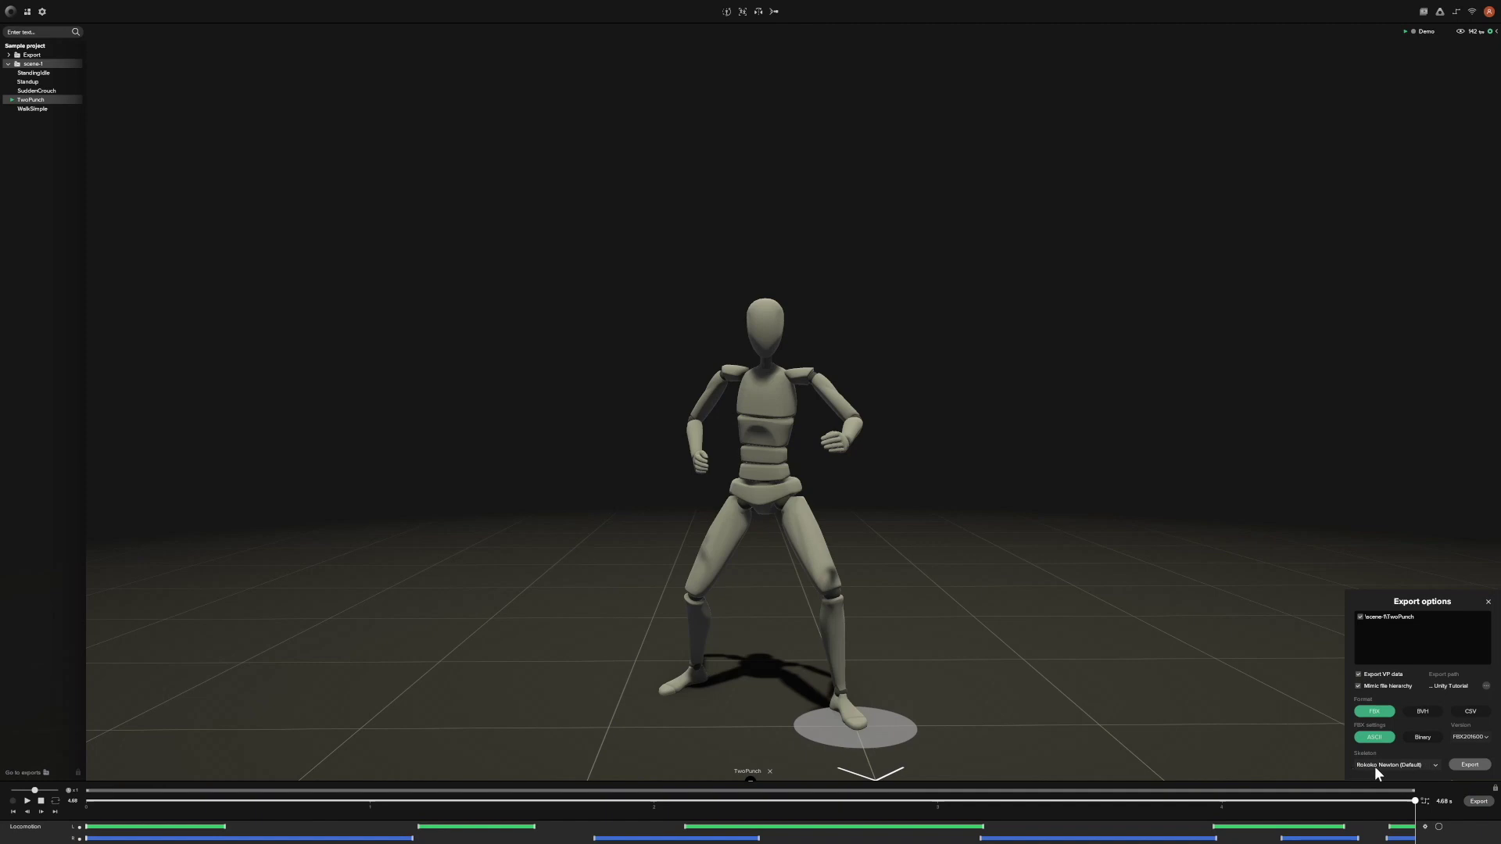
Step: Change the export skeleton to Mixamo and export the TwoPunch clip again as FBX
left_click(1432, 764)
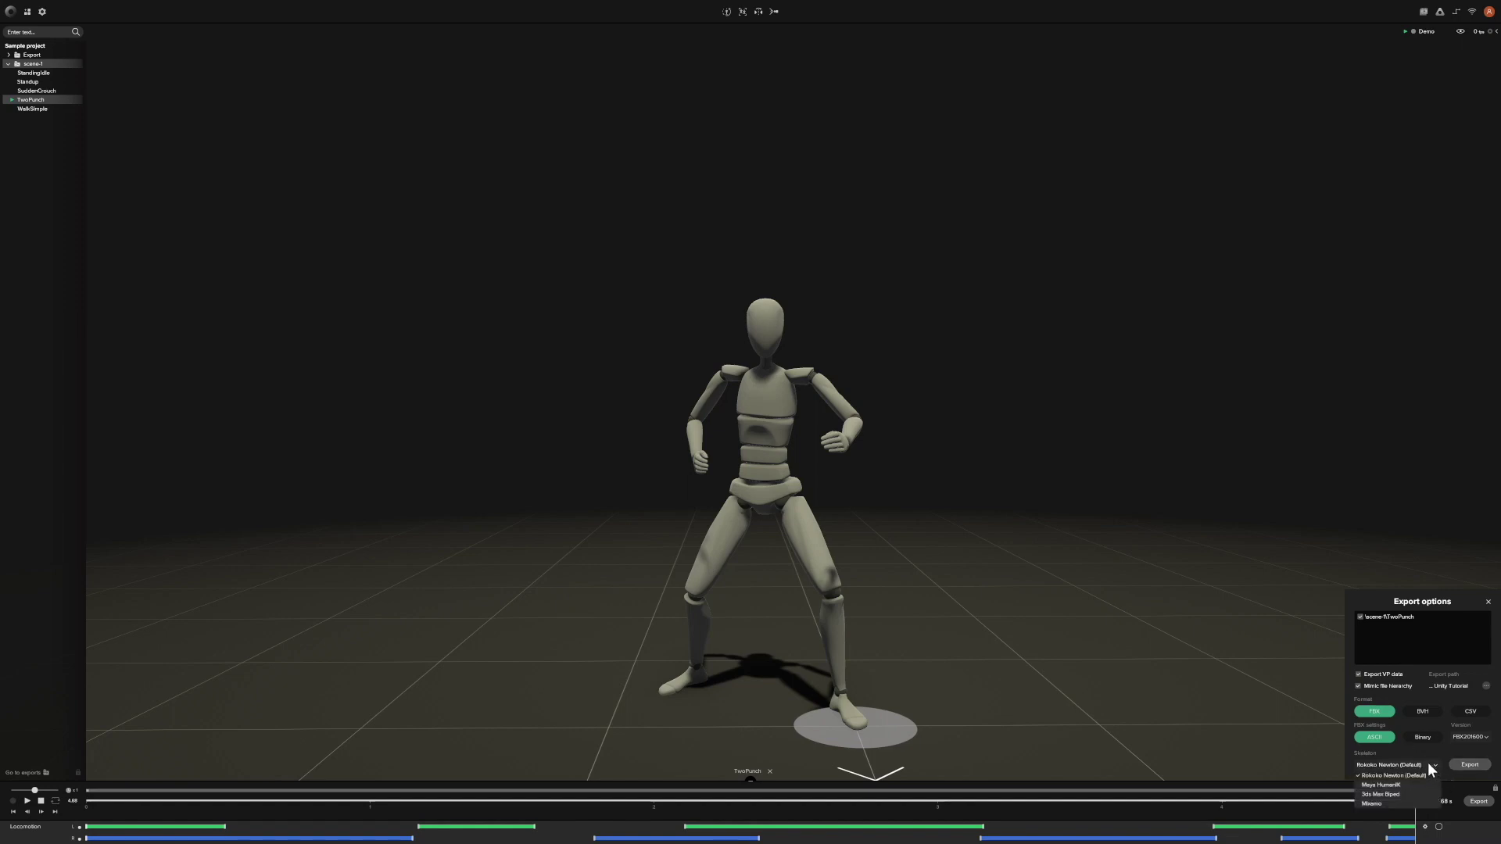
left_click(1372, 802)
left_click(1466, 768)
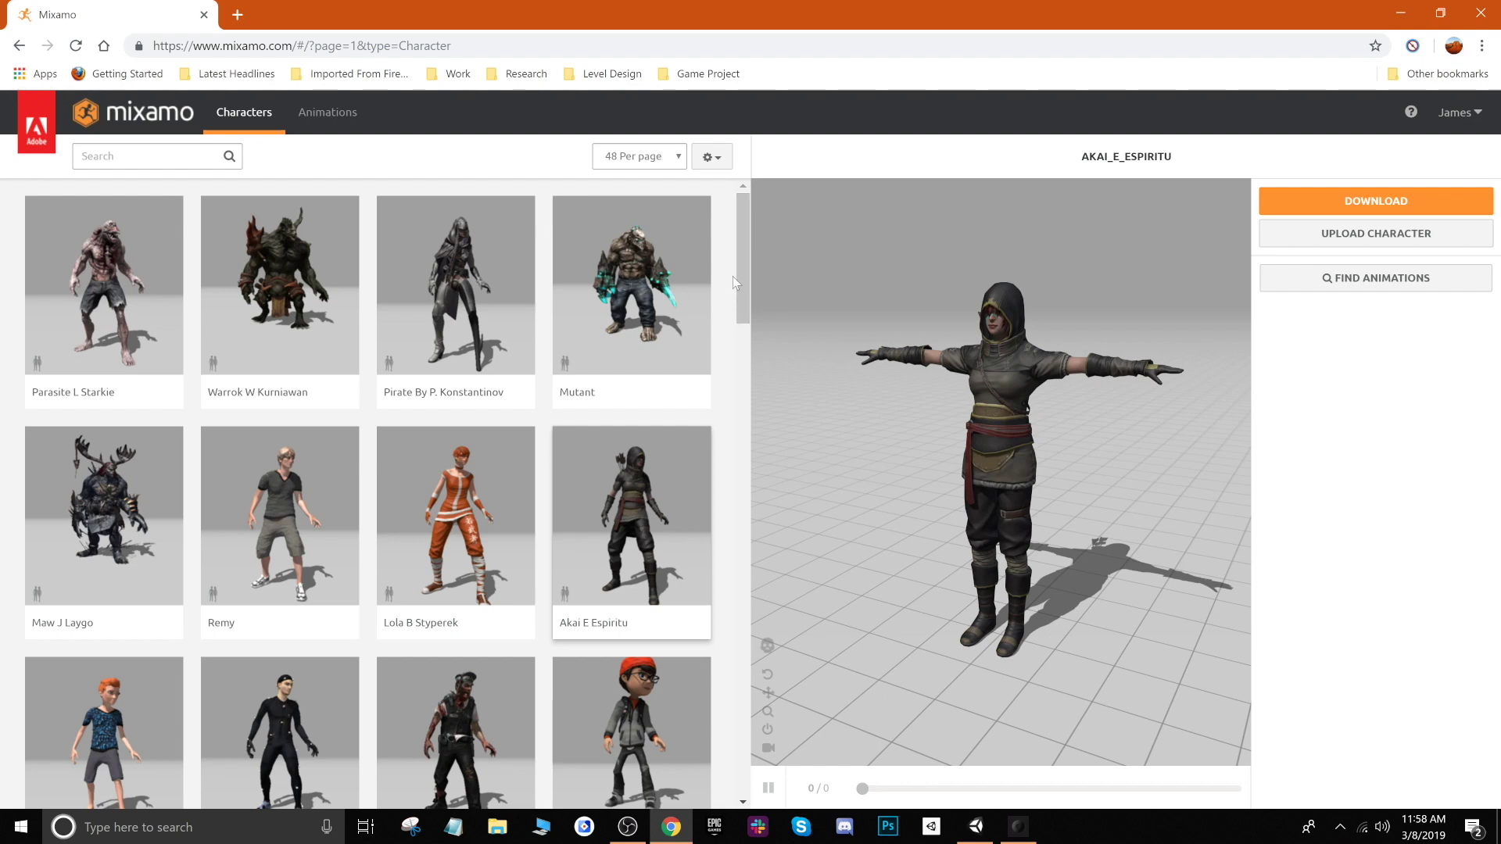
Step: Browse the available Mixamo characters and check the options for uploading a custom character
scroll(735, 283, "down", 9)
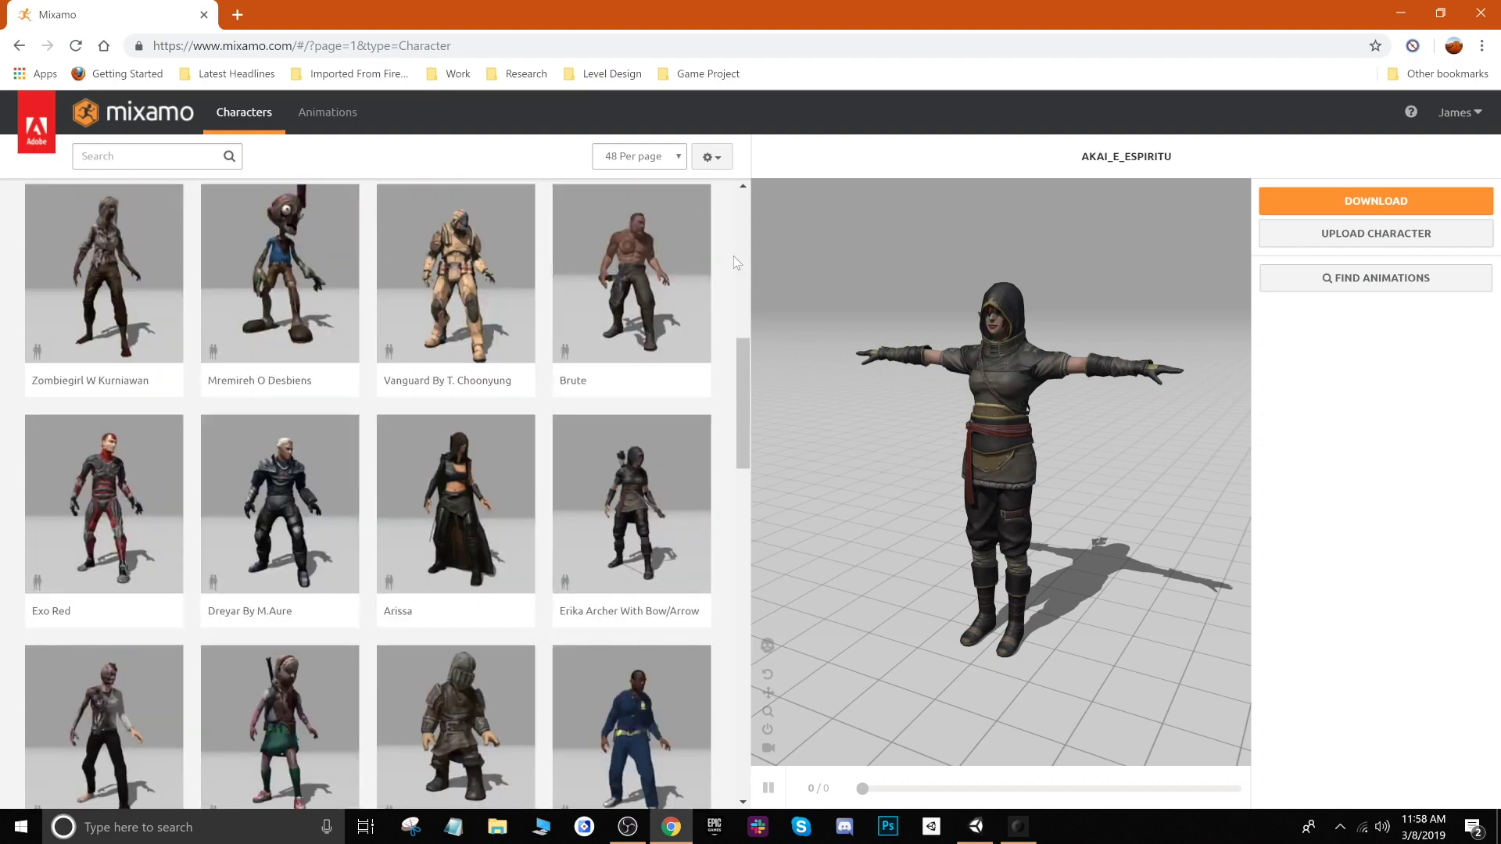
scroll(734, 250, "down", 15)
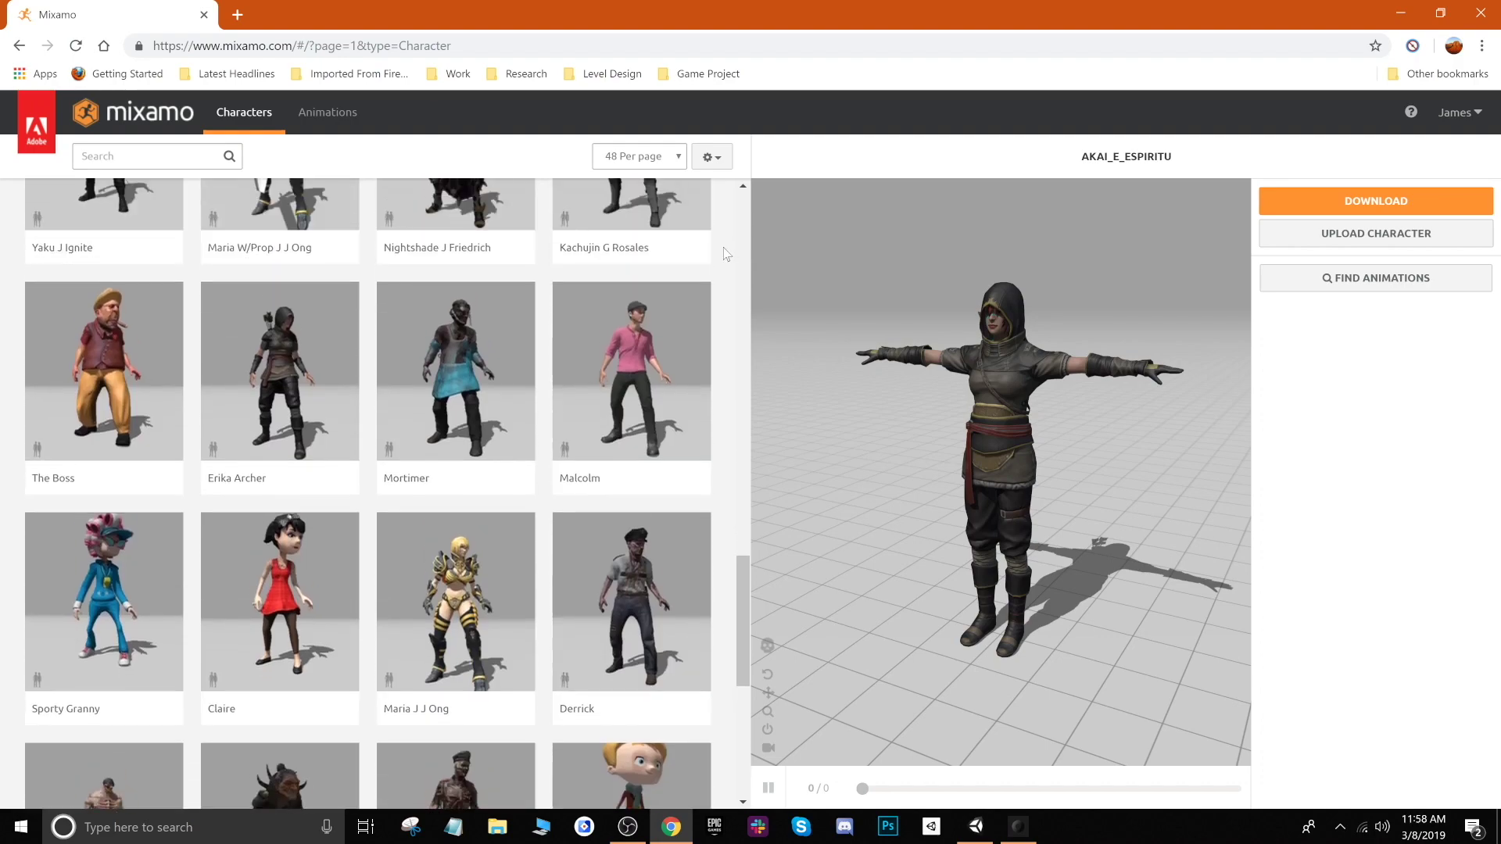
scroll(724, 242, "down", 5)
scroll(724, 242, "up", 7)
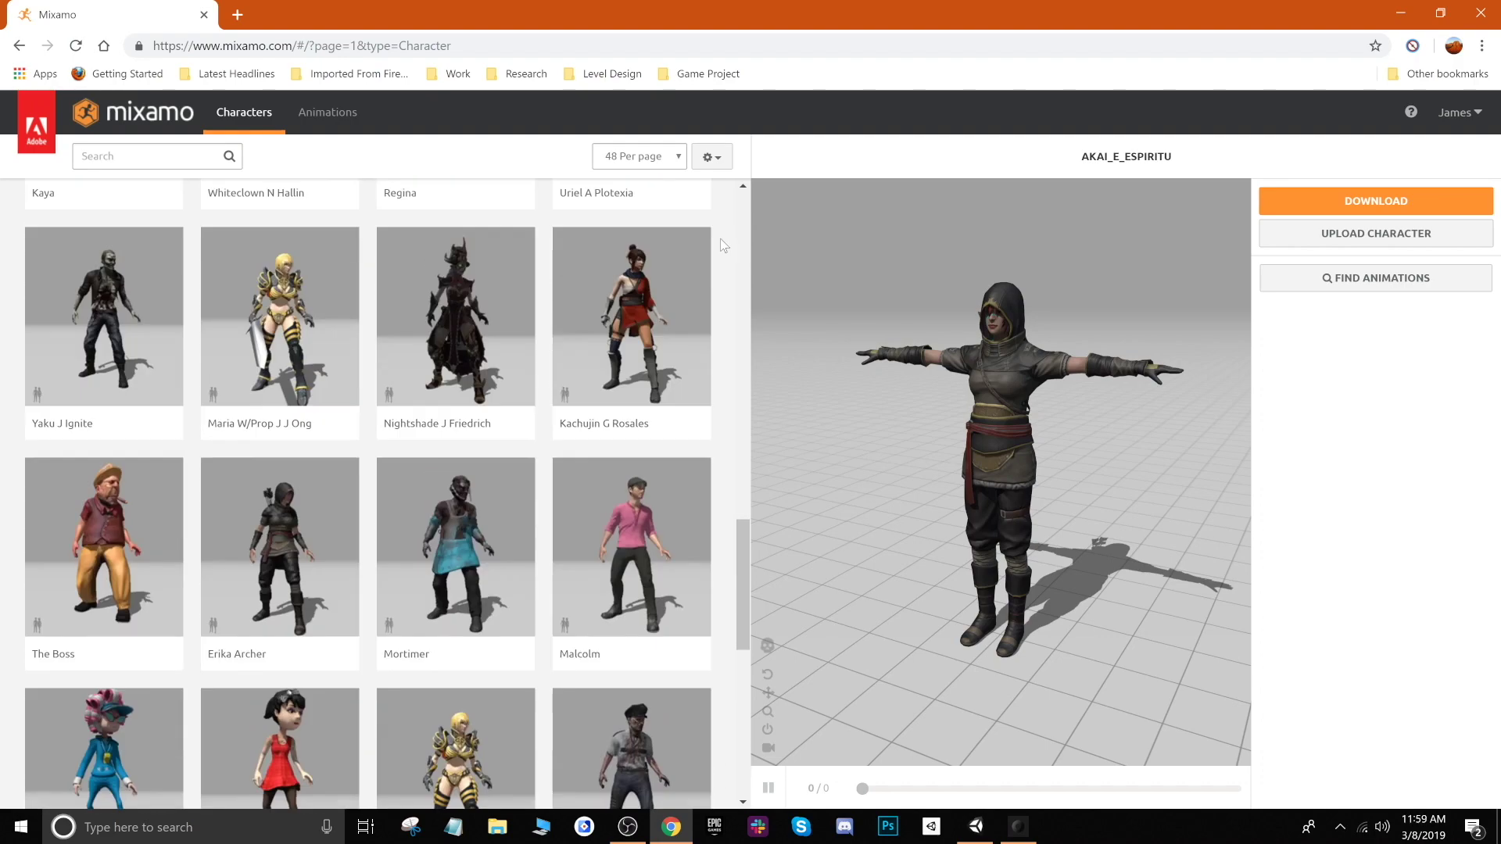
scroll(720, 237, "up", 20)
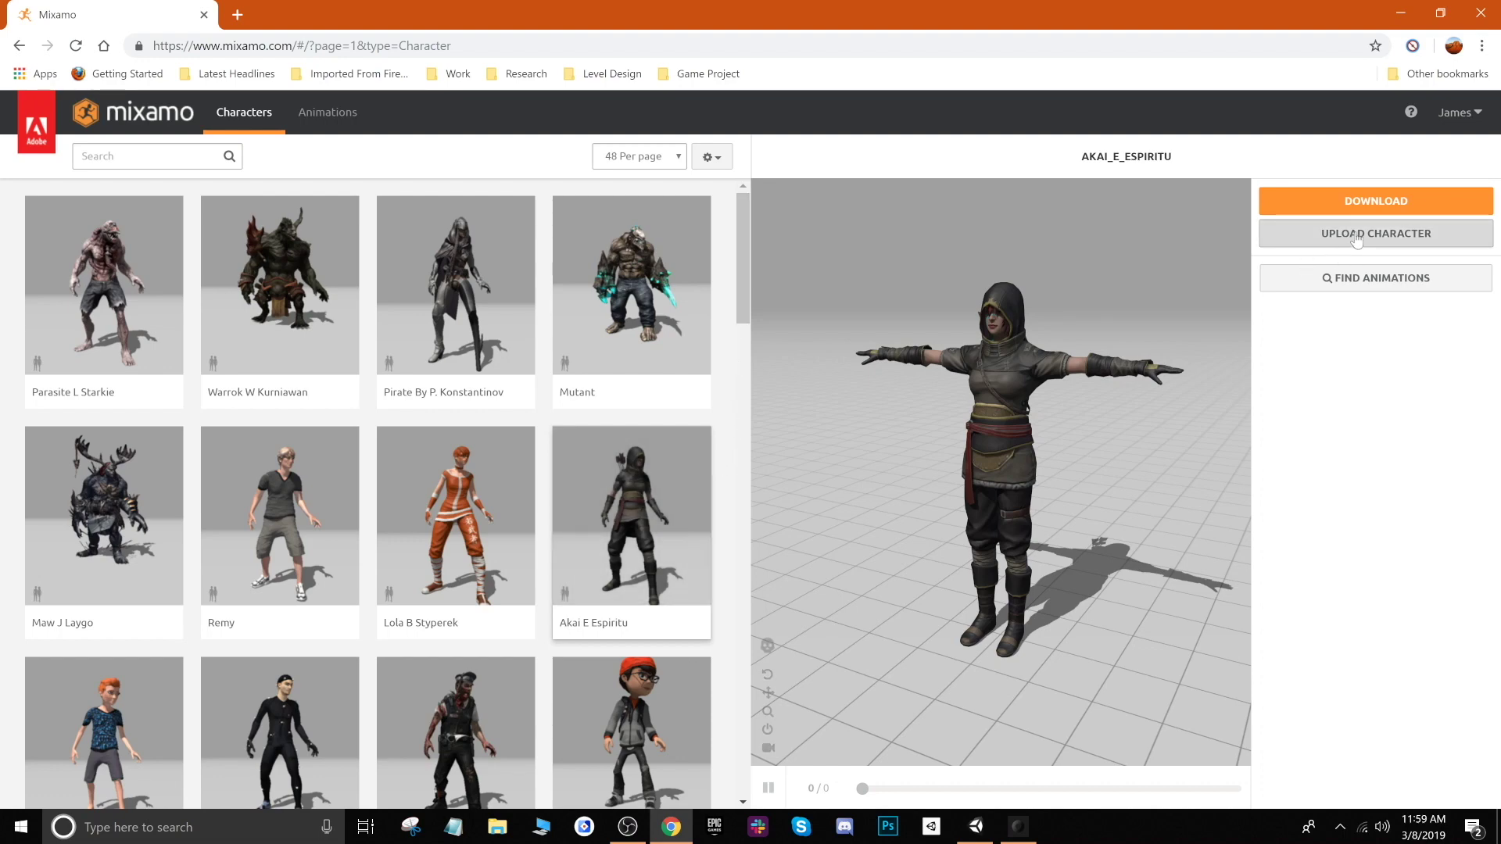
left_click(1399, 238)
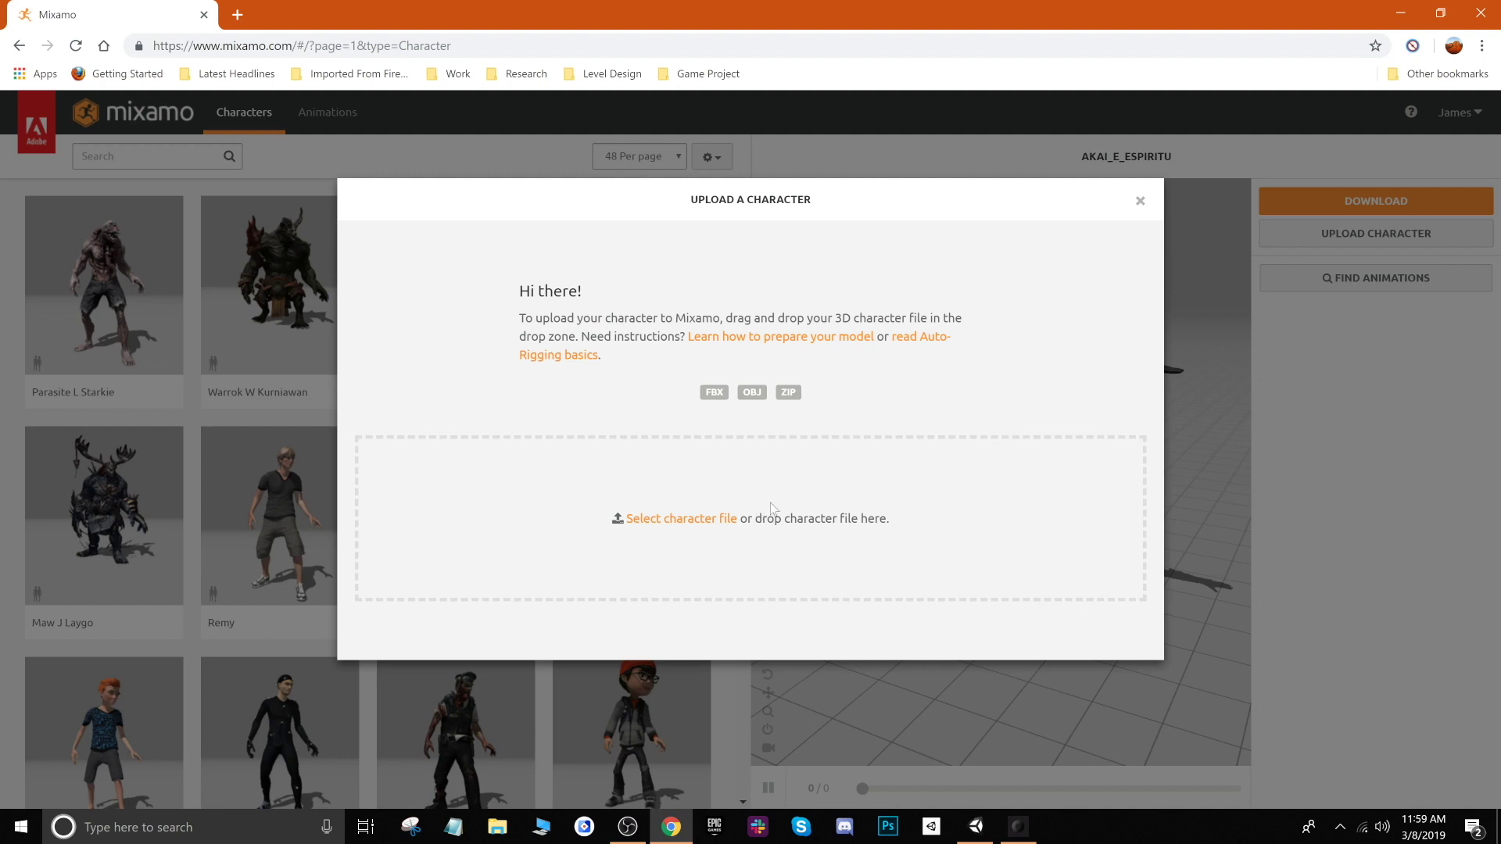
left_click(1139, 202)
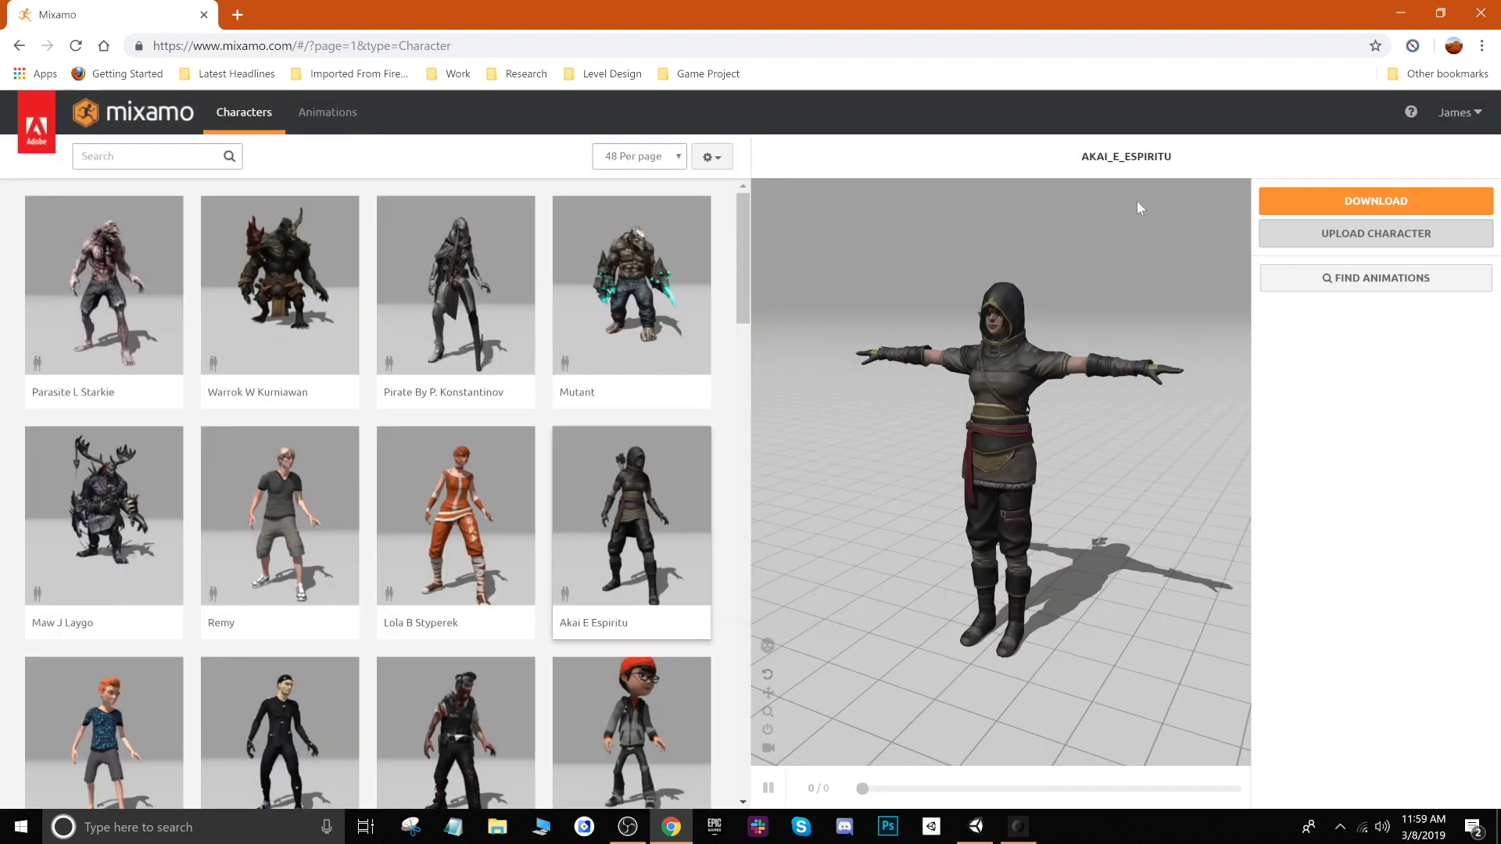
Step: Download the Akai E Espiritu character in FBX for Unity(.fbx) format with the T-pose
left_click(633, 504)
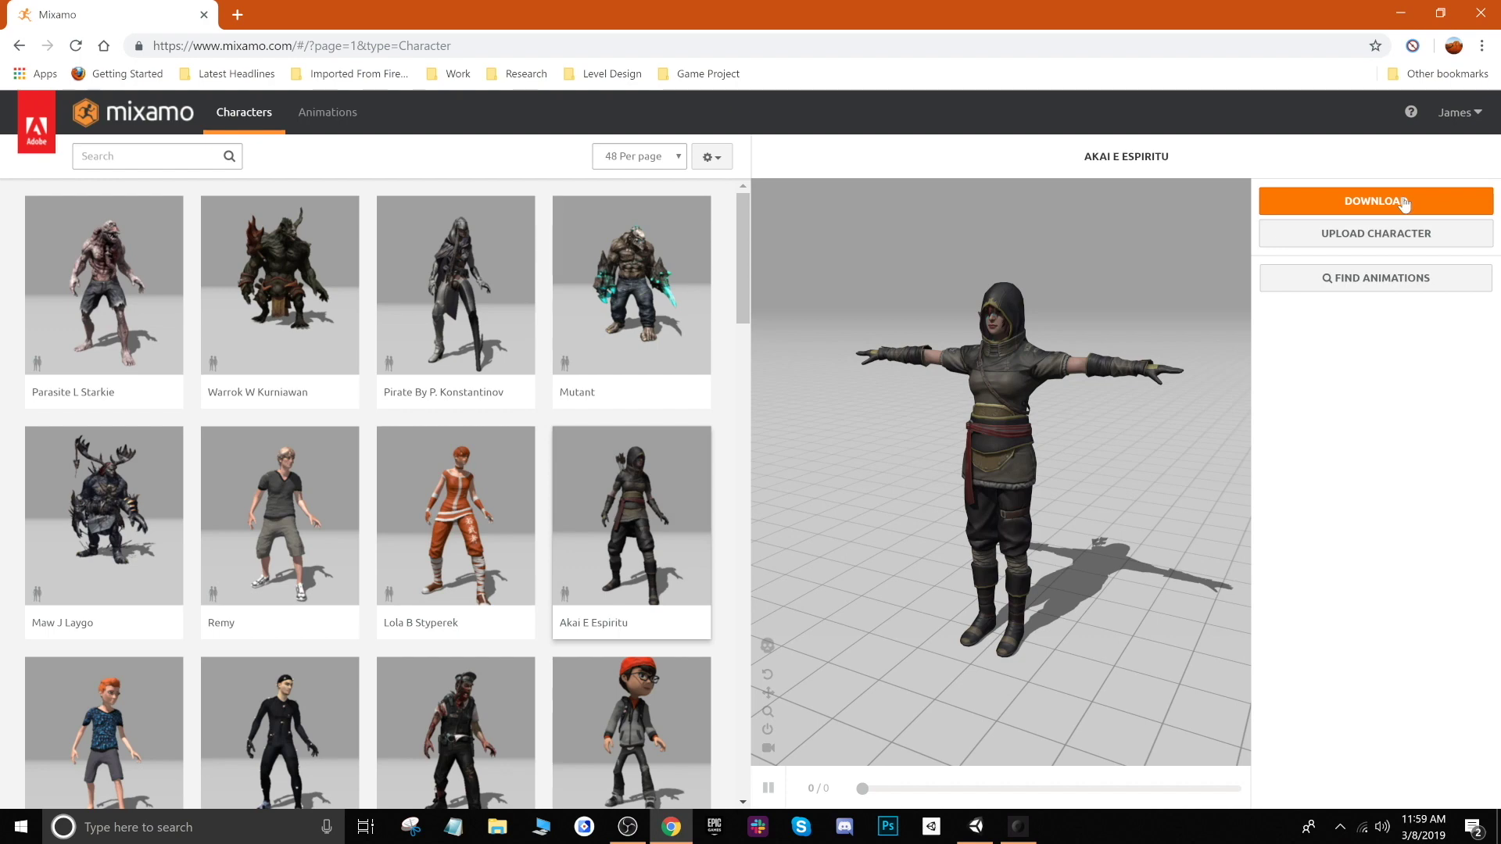
left_click(1403, 204)
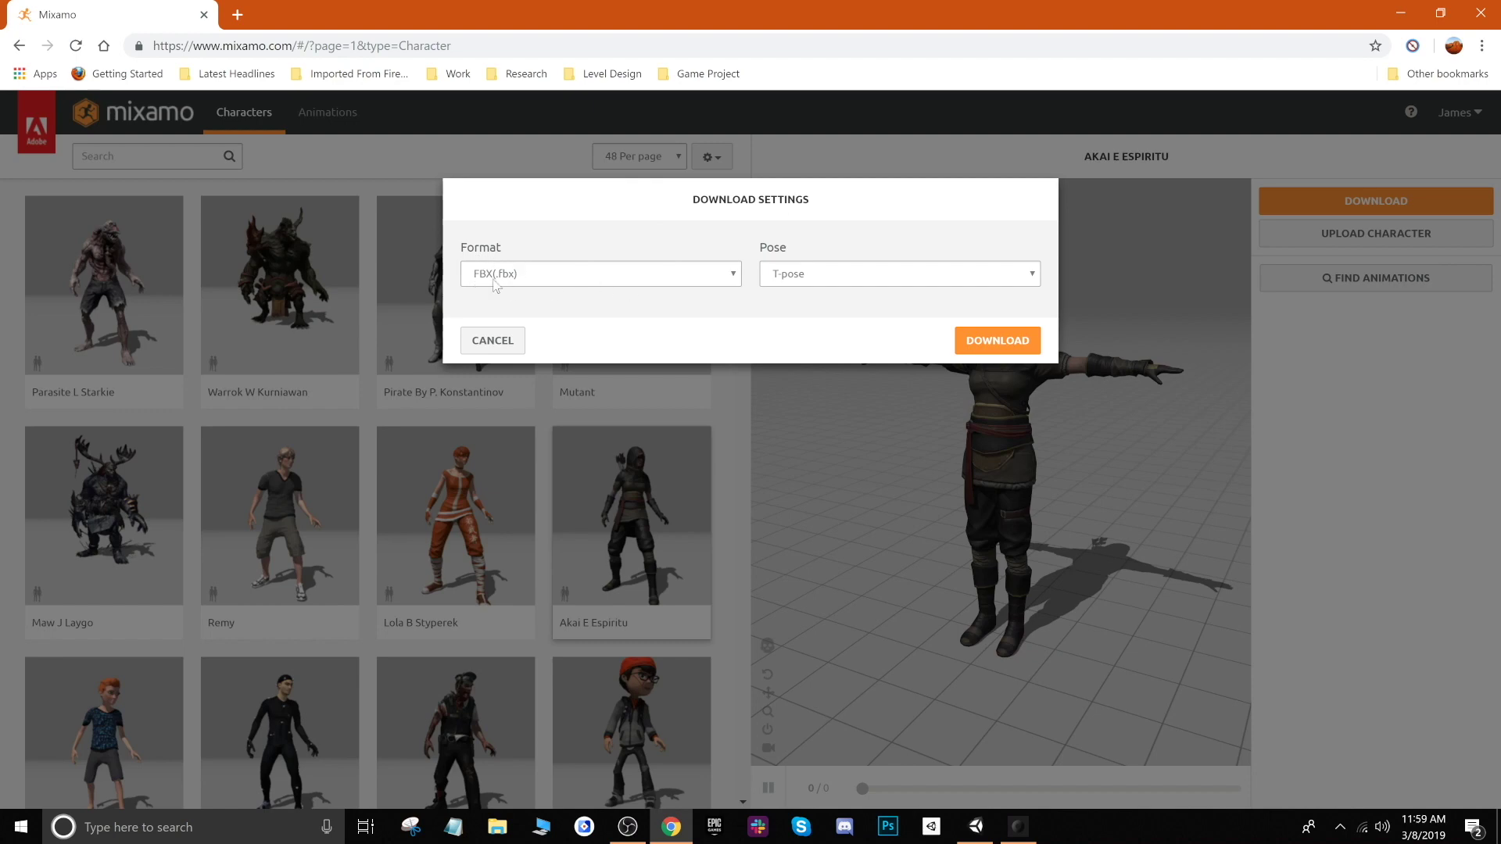
left_click(733, 277)
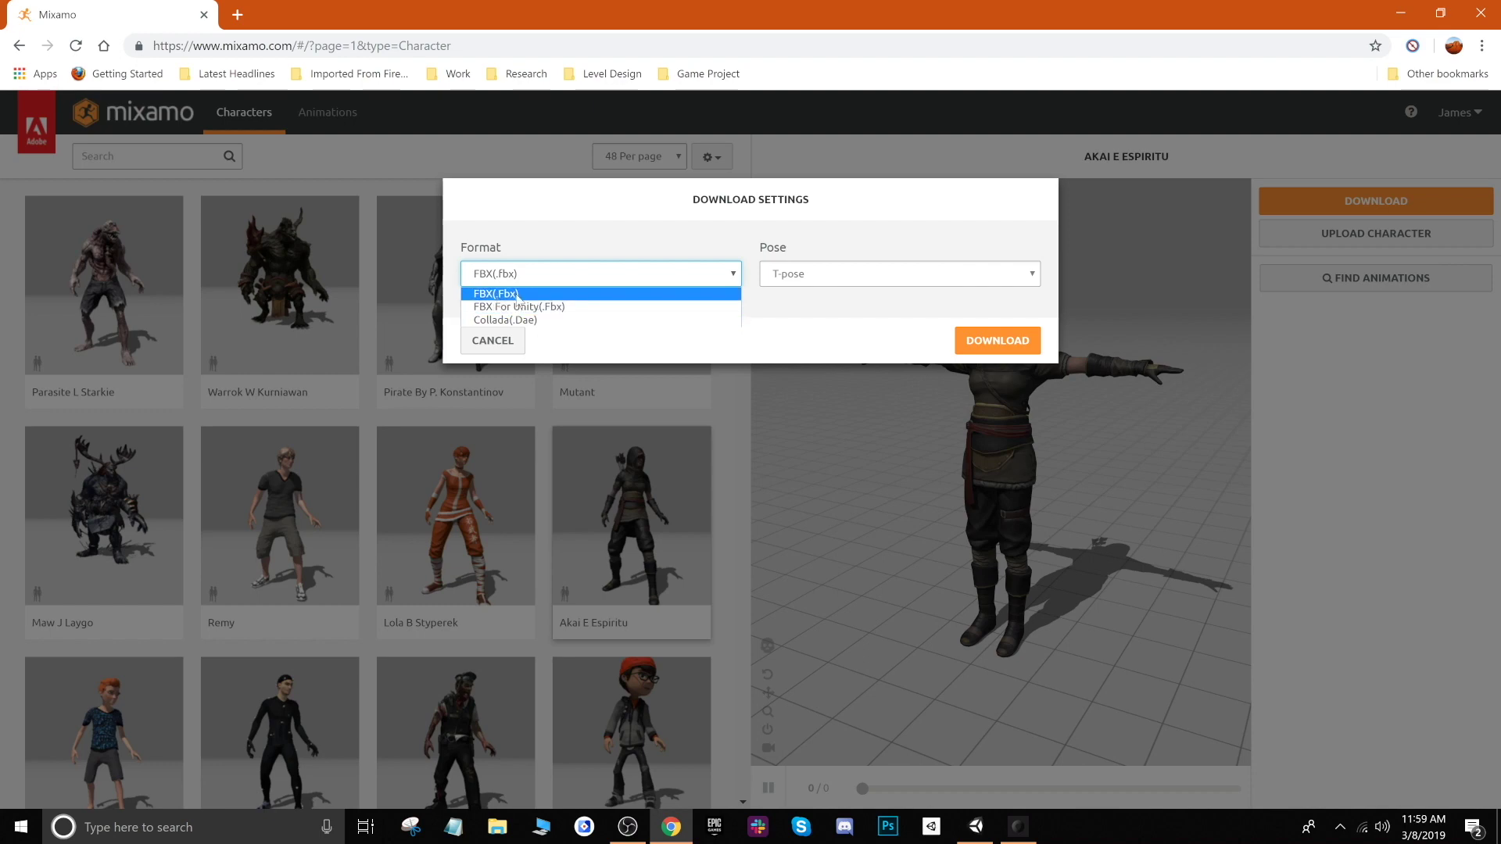
left_click(559, 307)
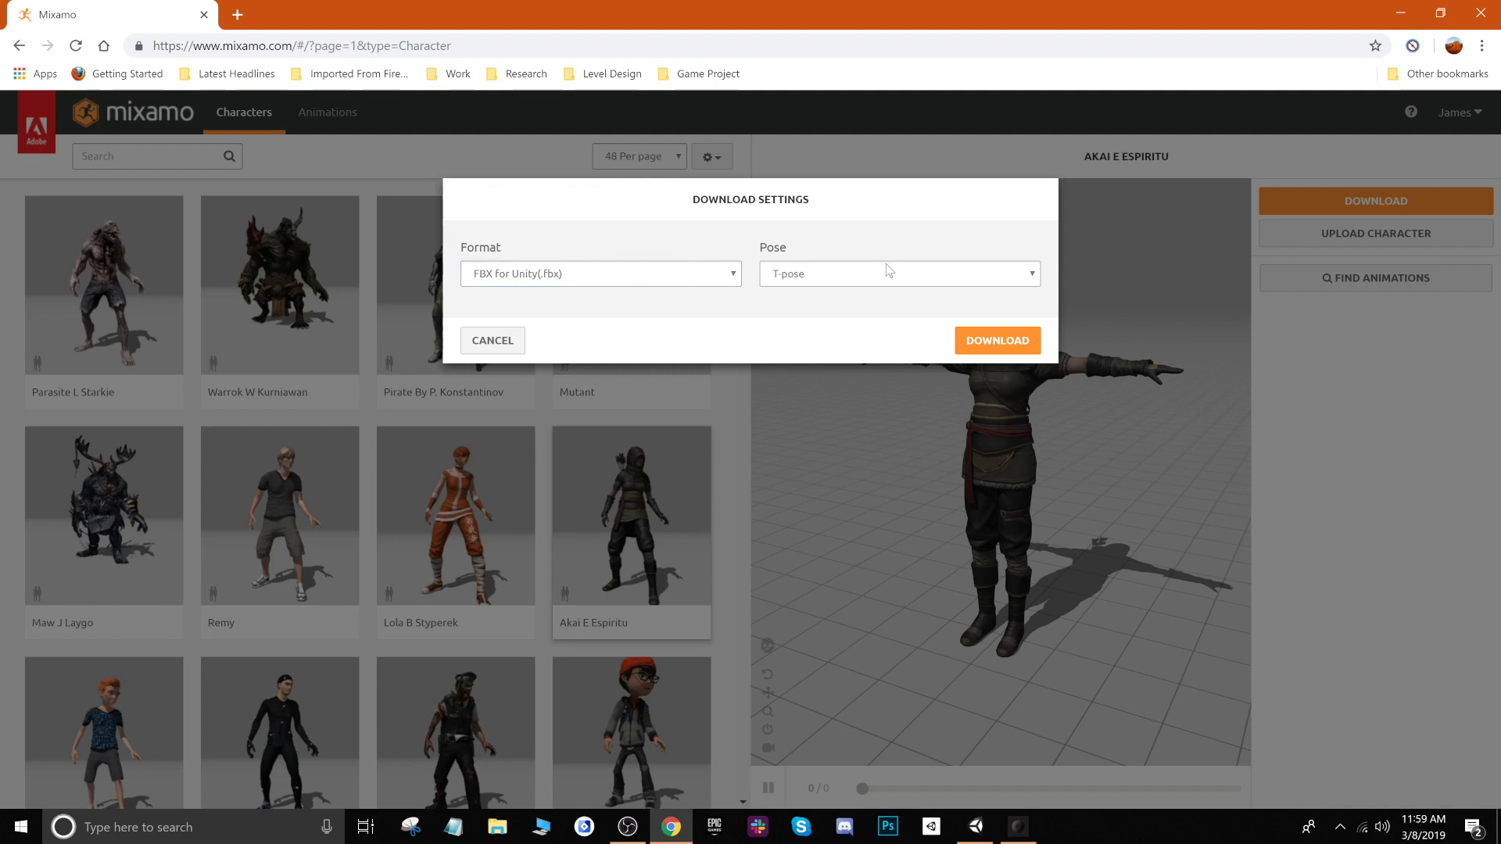
left_click(861, 279)
left_click(864, 279)
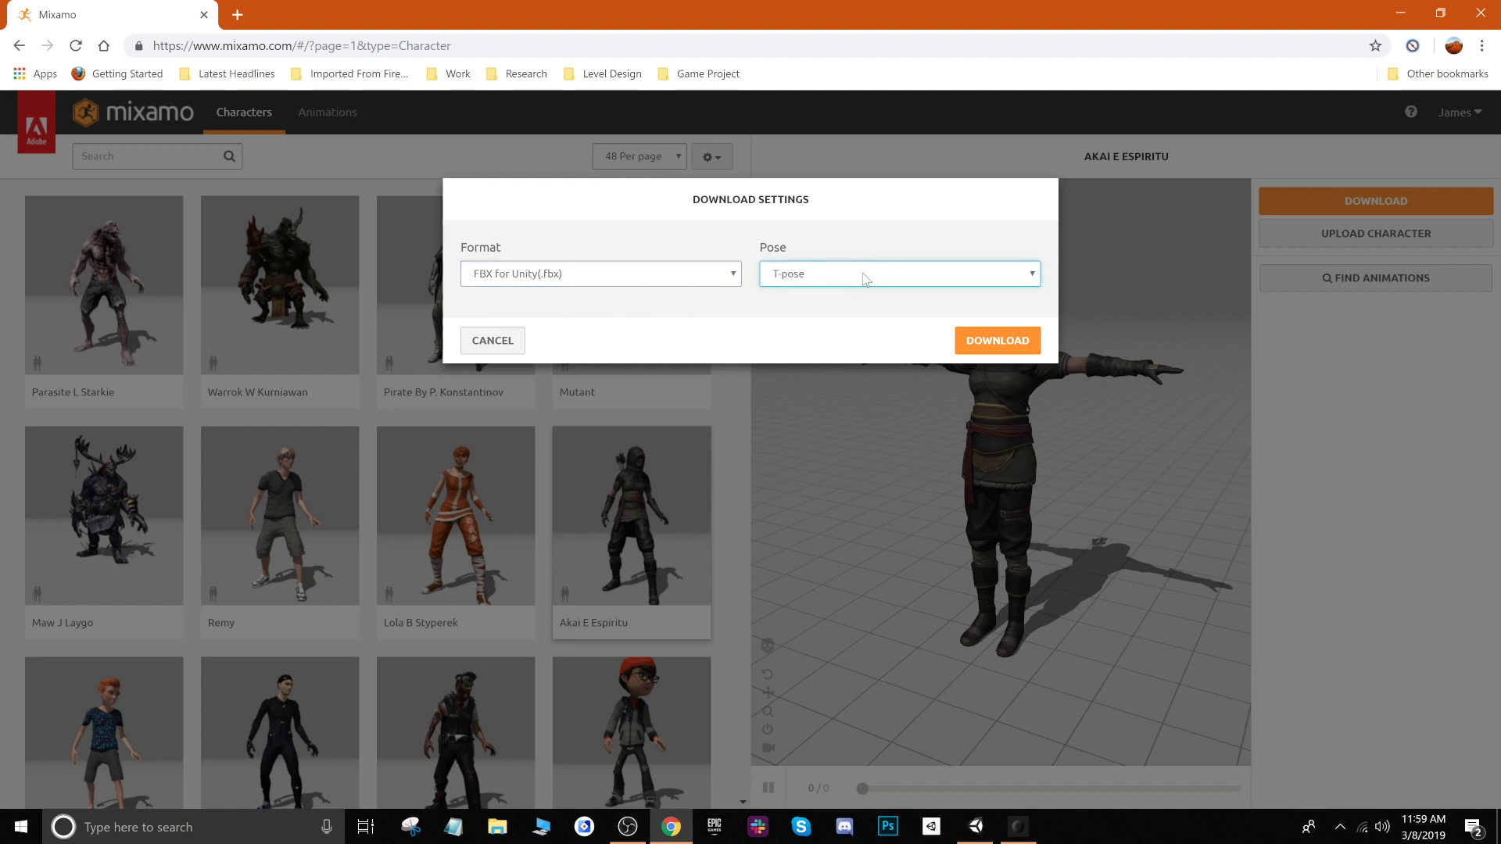
left_click(989, 342)
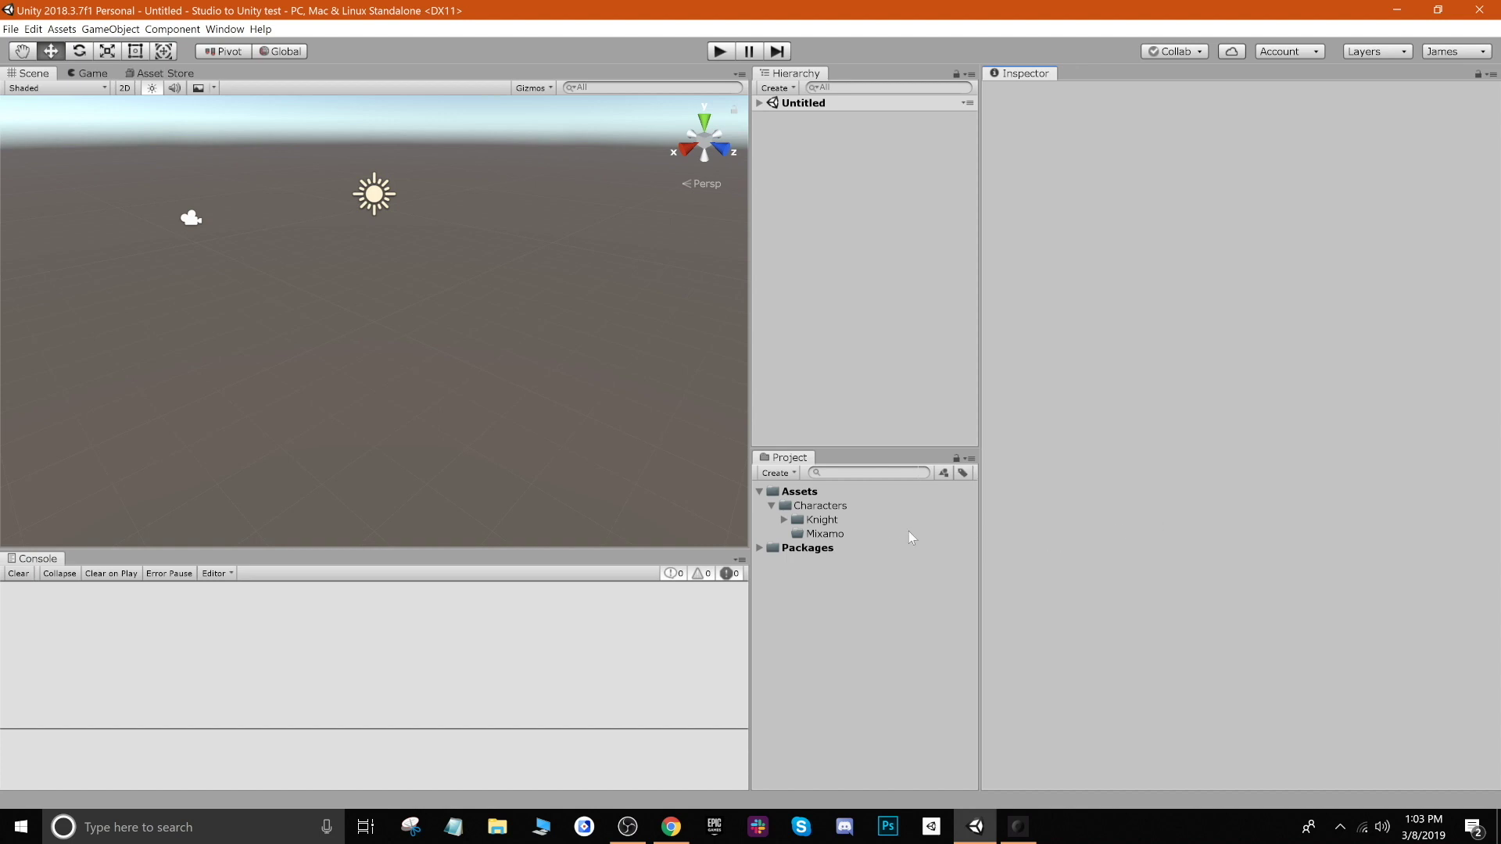
Step: Inspect the contents of the Knight folder and the Strong Knight page in the Asset Store
left_click(822, 520)
left_click(784, 519)
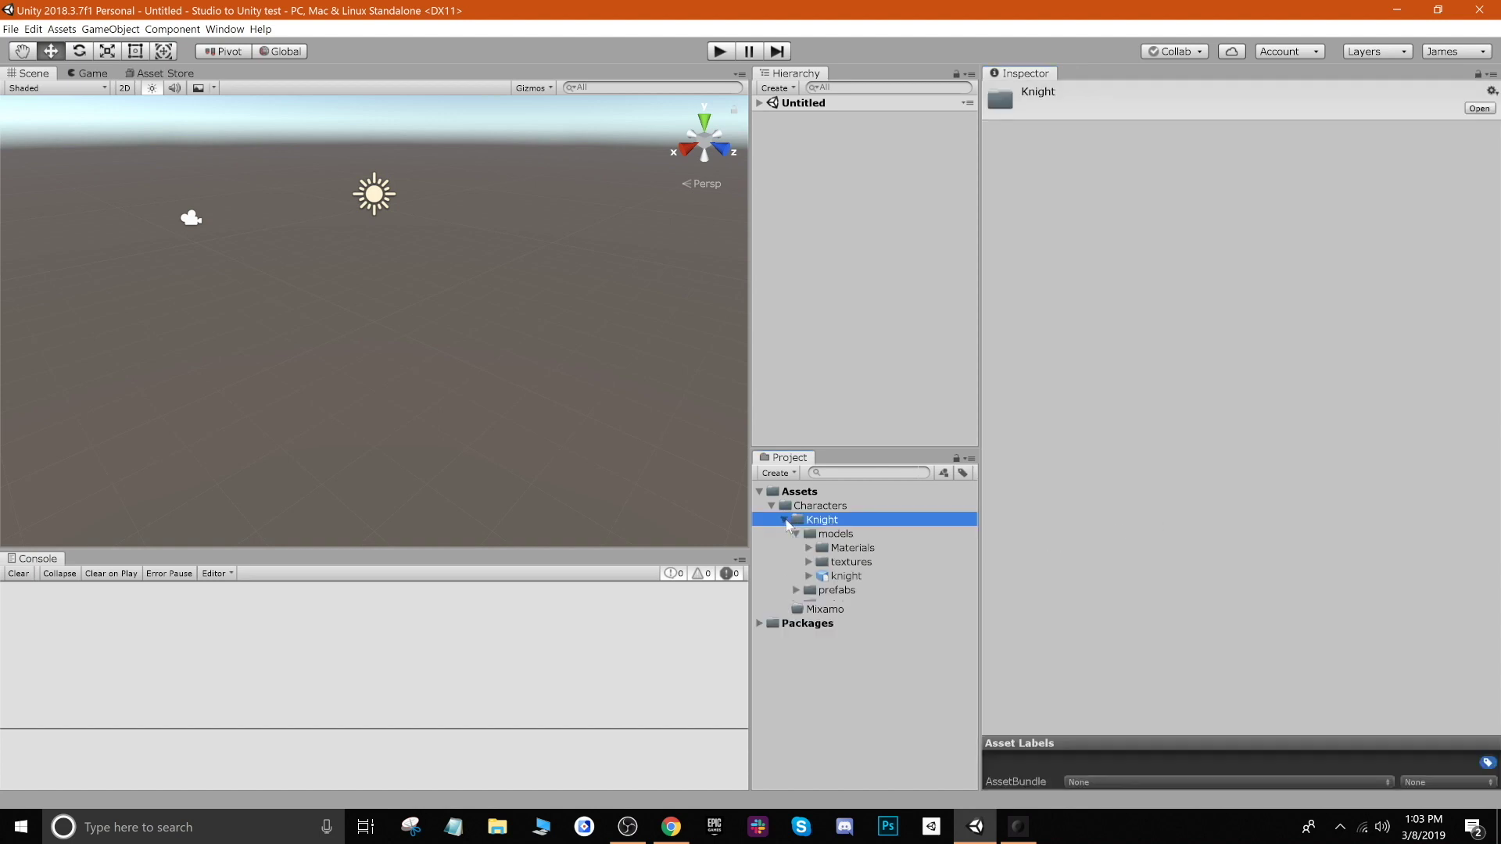
left_click(159, 72)
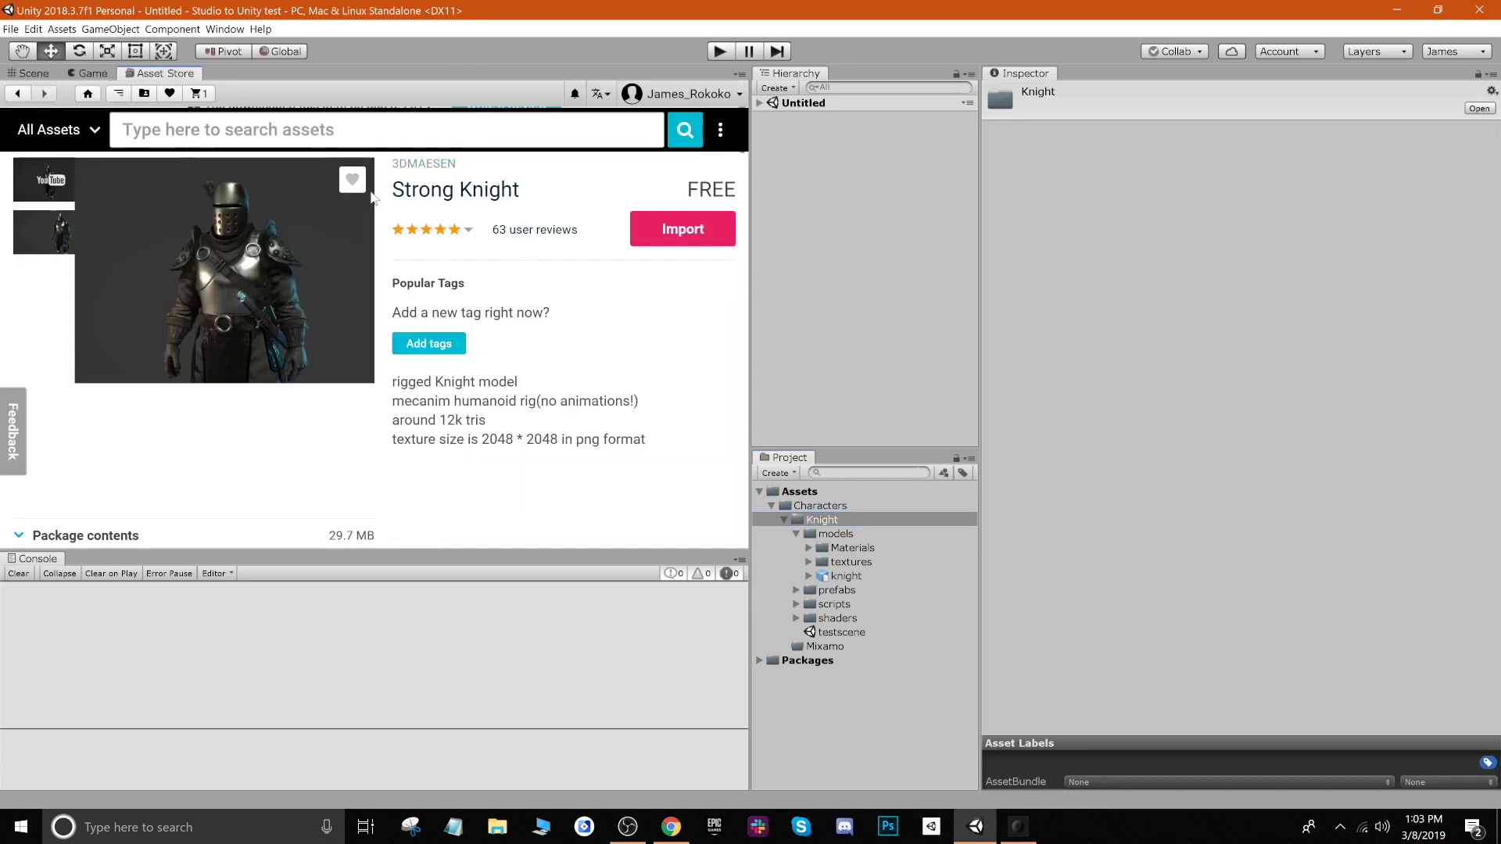
left_click(33, 74)
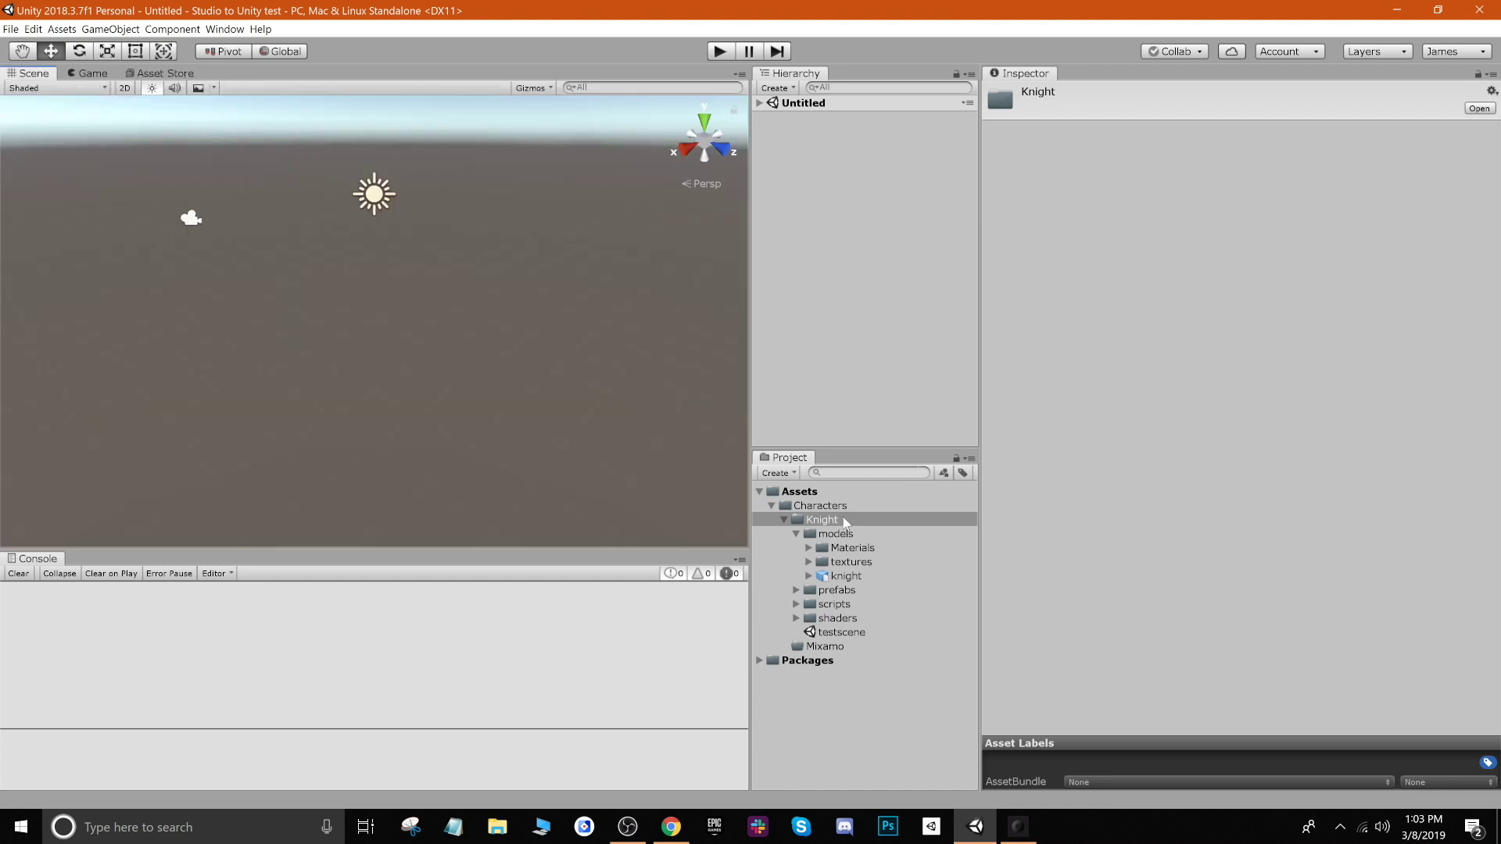
left_click(784, 521)
Step: Import the akai_e_espiritu (7) model from the Studio to Unity Tutorial folder into the Mixamo folder
left_click(817, 534)
right_click(815, 536)
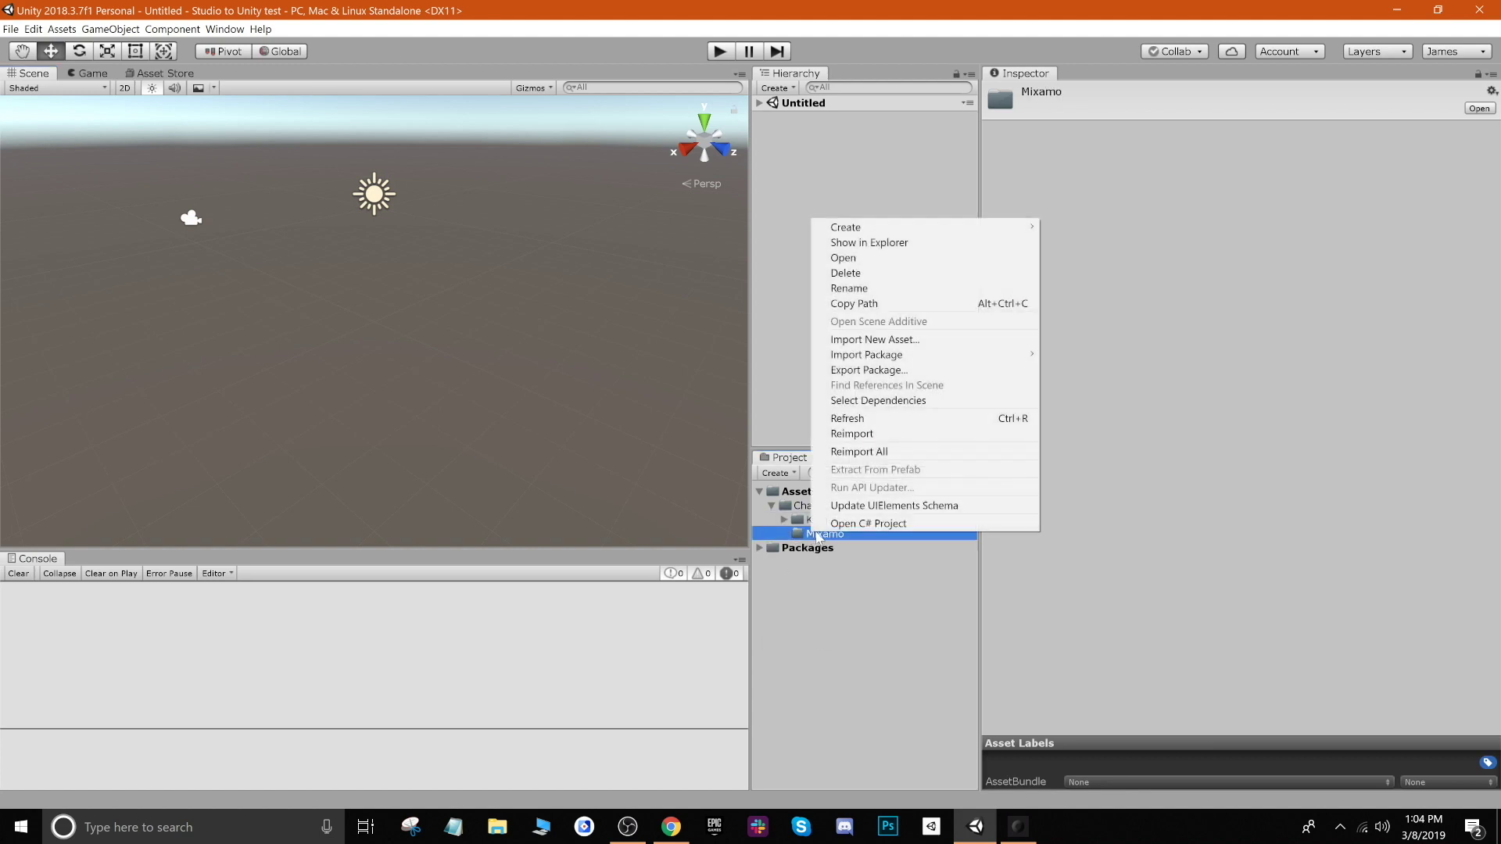
left_click(891, 340)
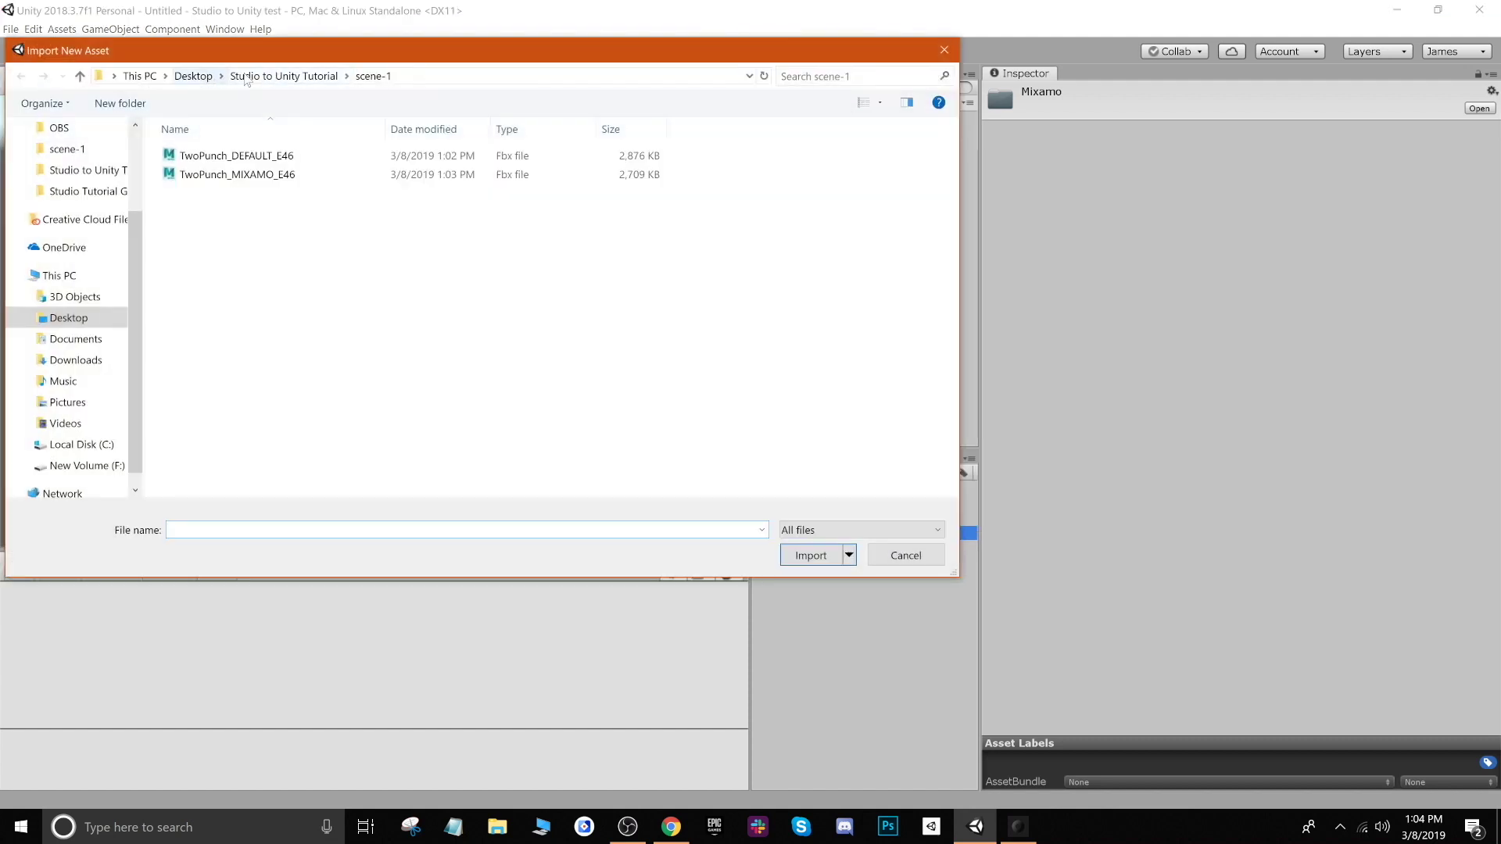
left_click(275, 76)
left_click(226, 177)
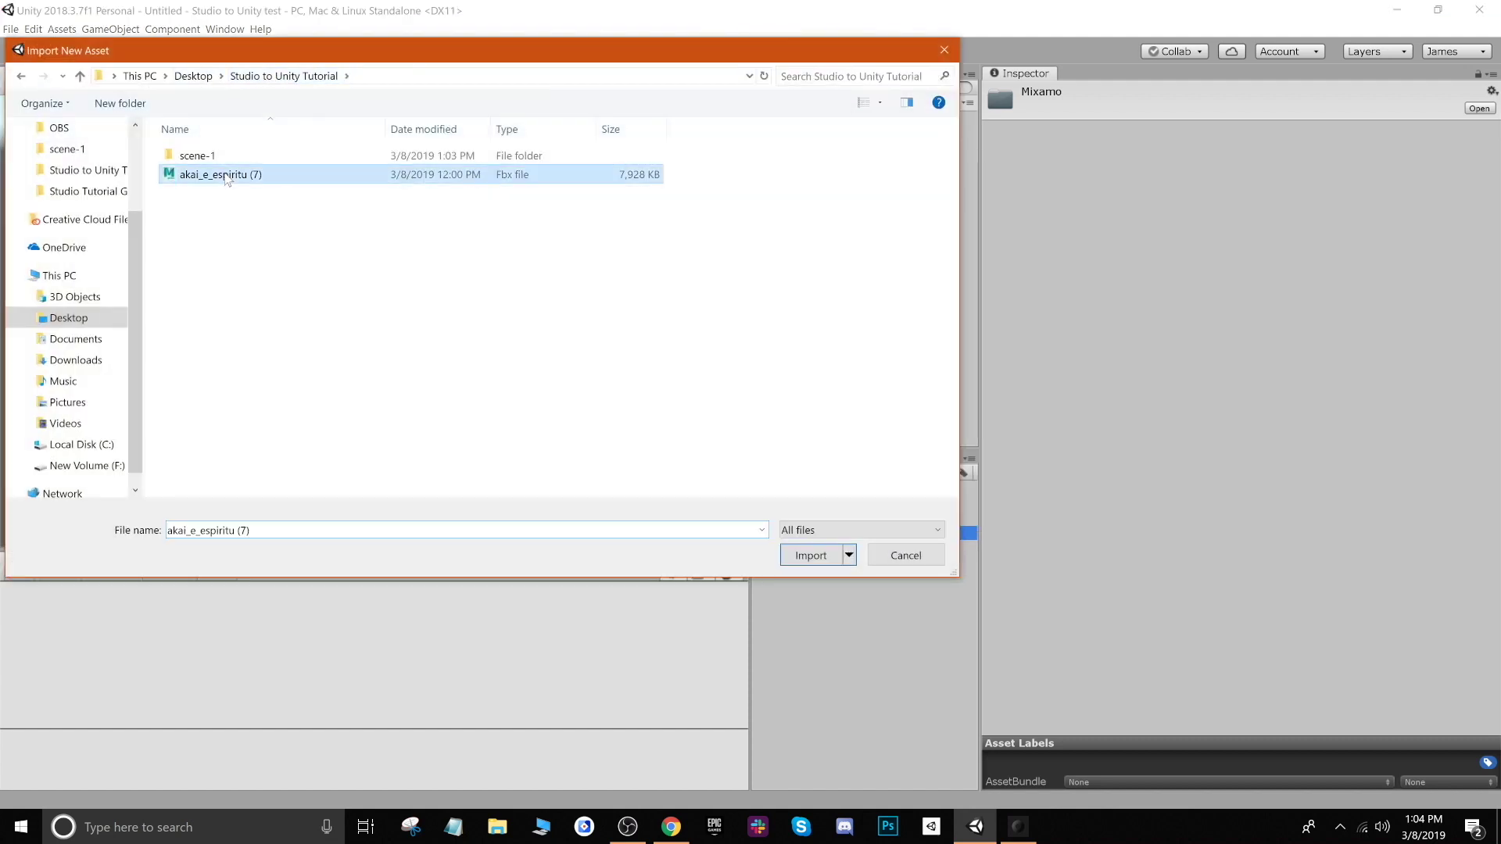
left_click(789, 555)
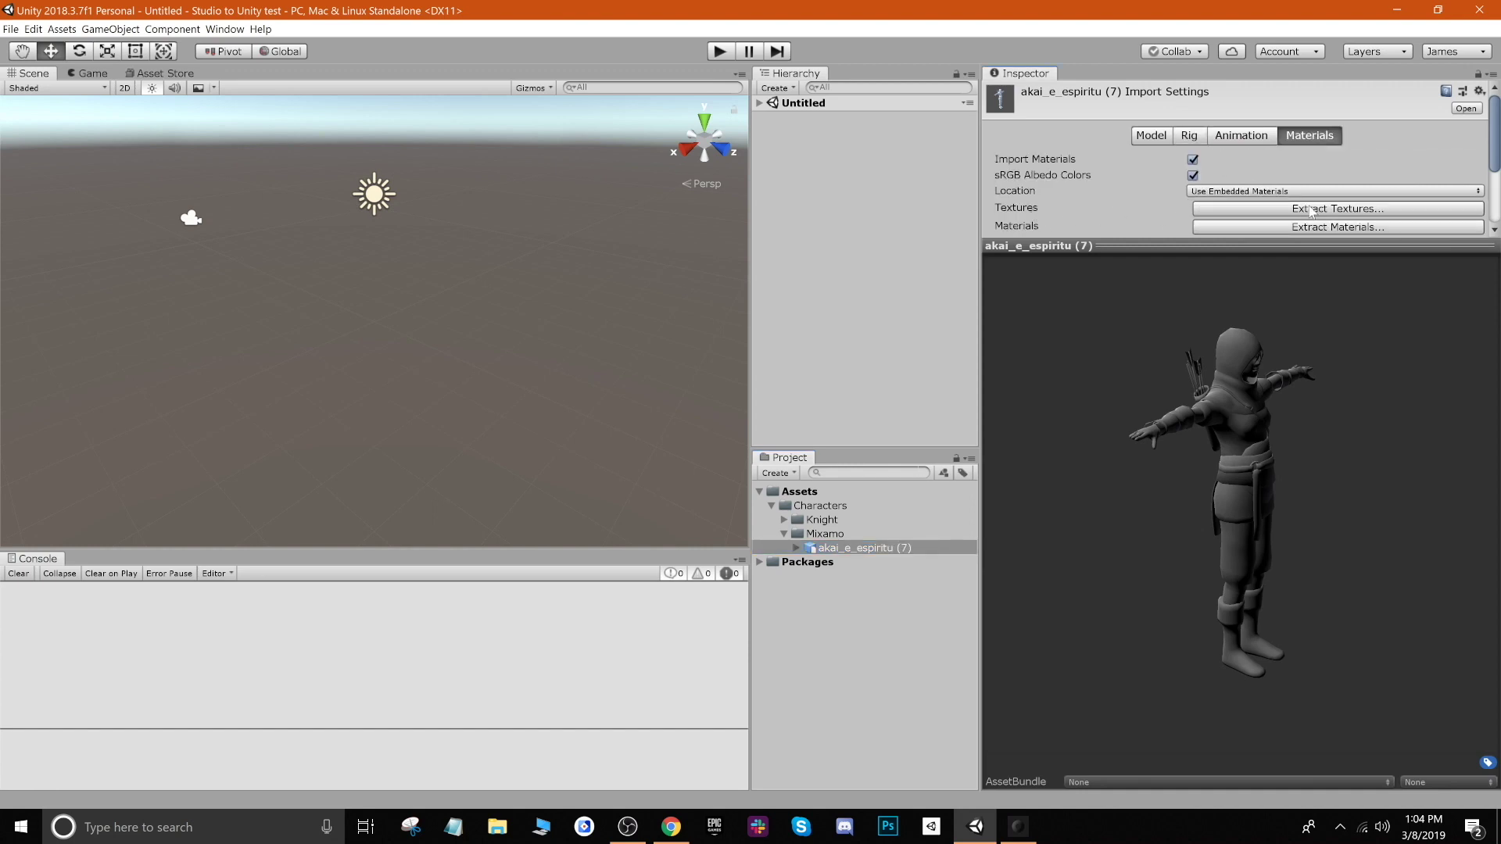
Step: Extract the Akai model's textures into a new Textures folder inside Mixamo and fix its normal map setting
left_click(1338, 210)
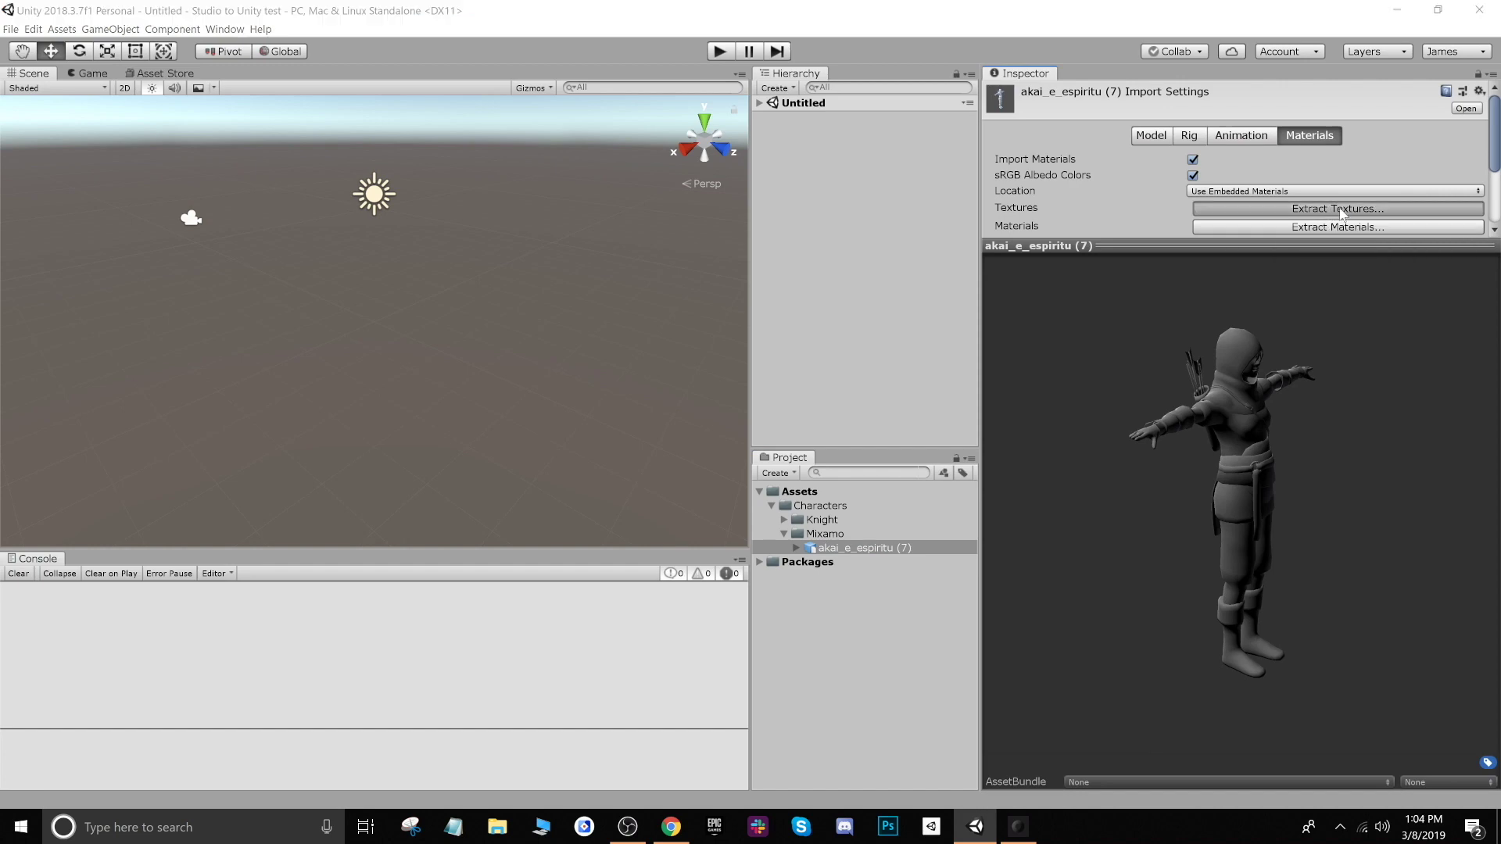
right_click(342, 242)
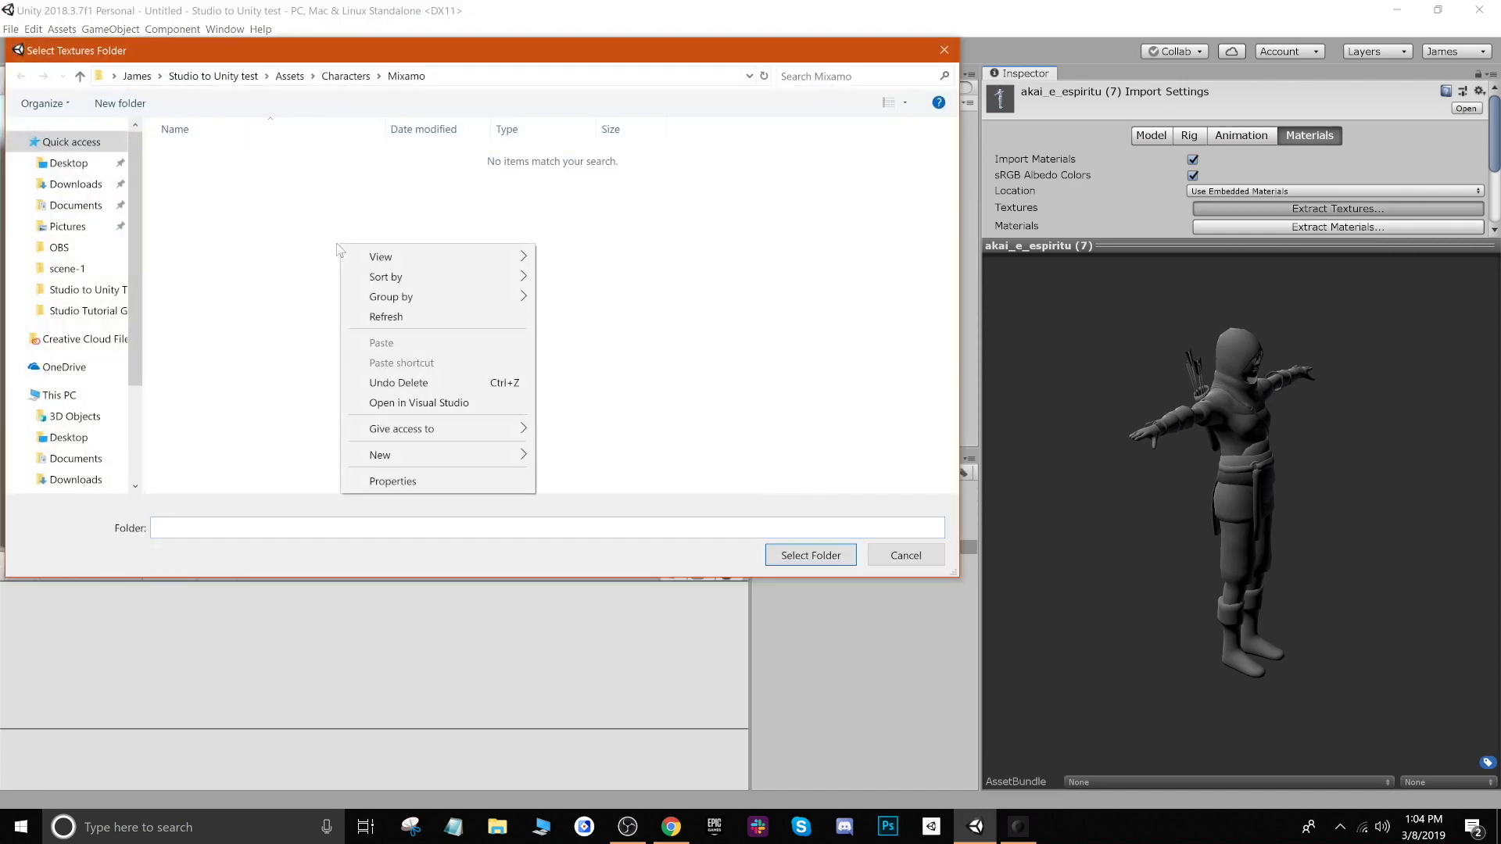
mouse_move(467, 455)
left_click(576, 454)
type("Textures")
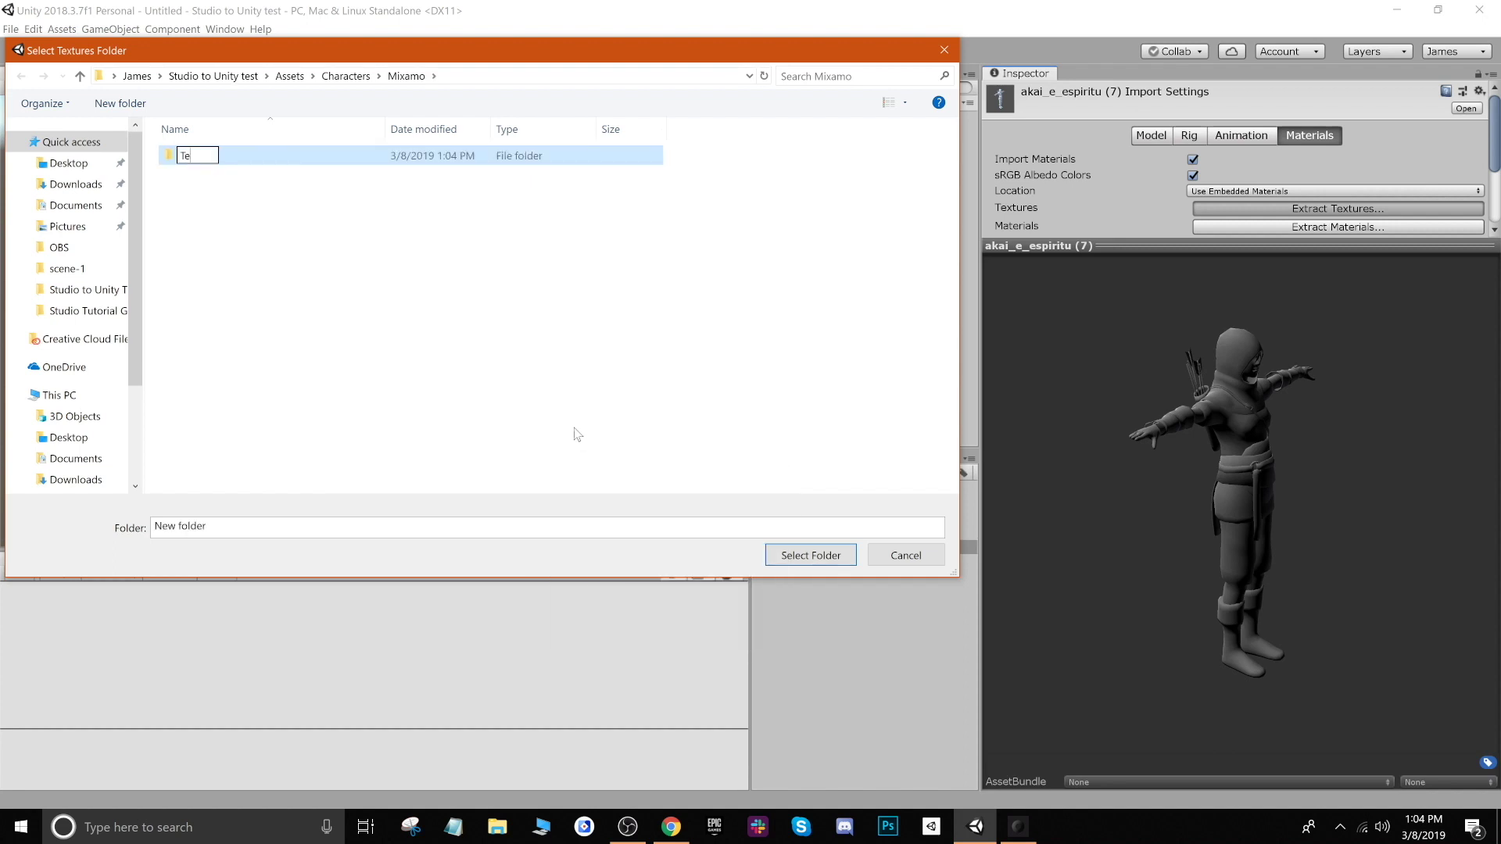
key("Return")
left_click(810, 554)
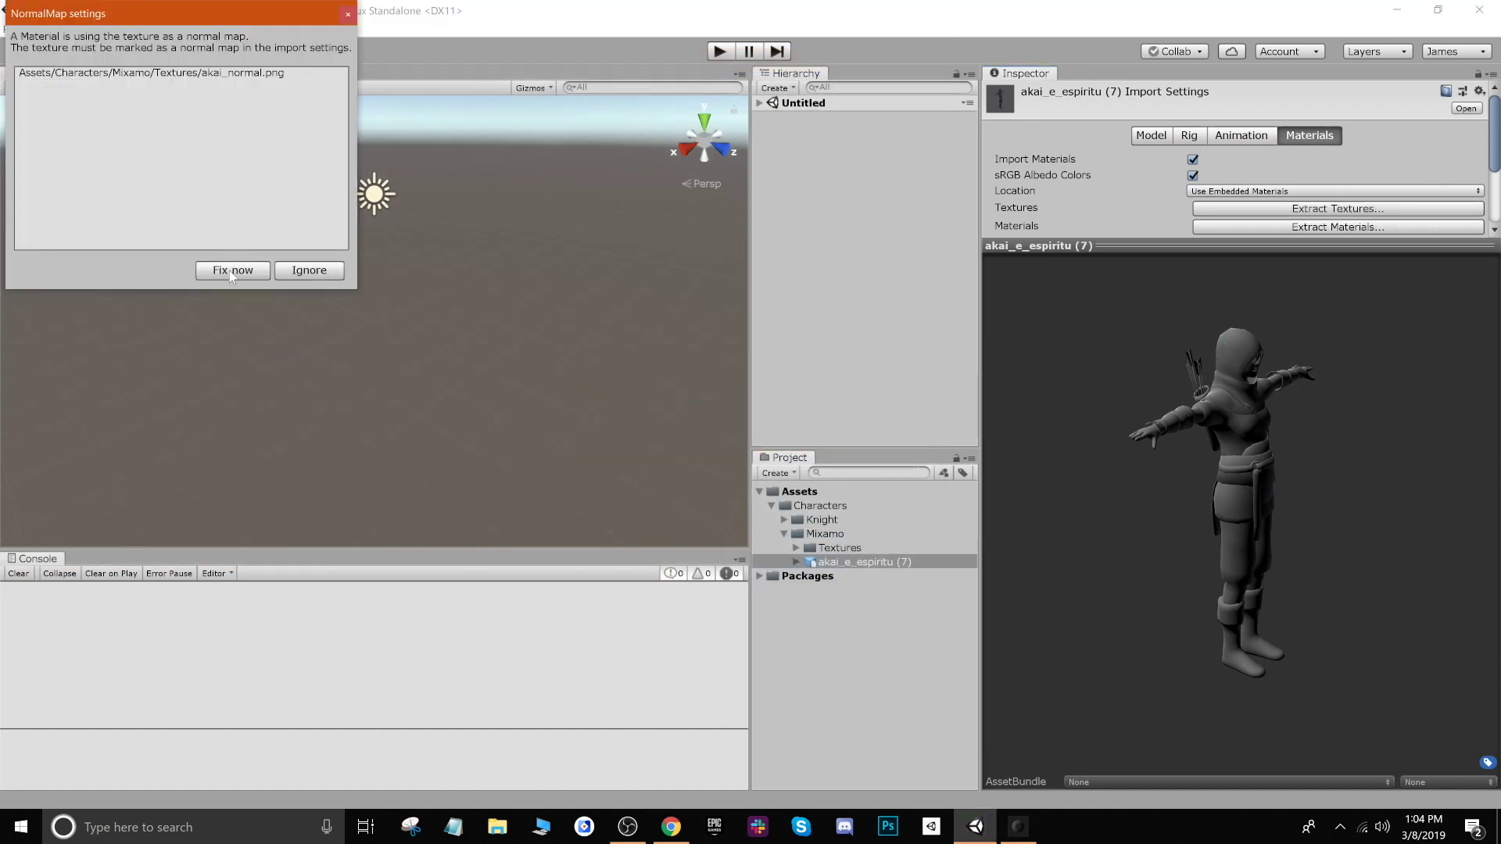
left_click(229, 269)
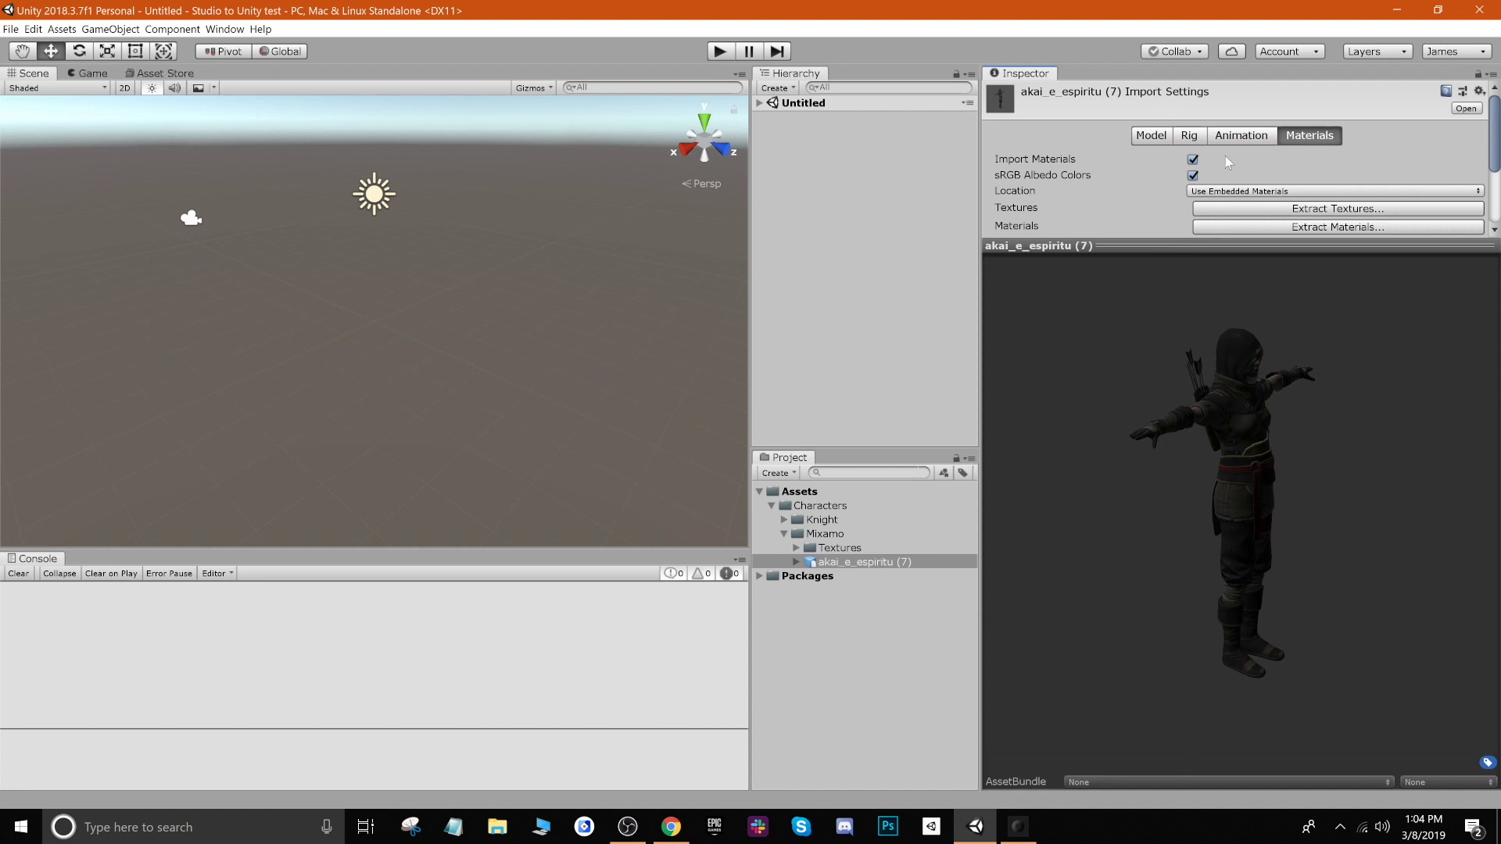
Step: Set the Akai model's rig animation type to Humanoid, apply it, and collapse the Mixamo folder
left_click(1189, 137)
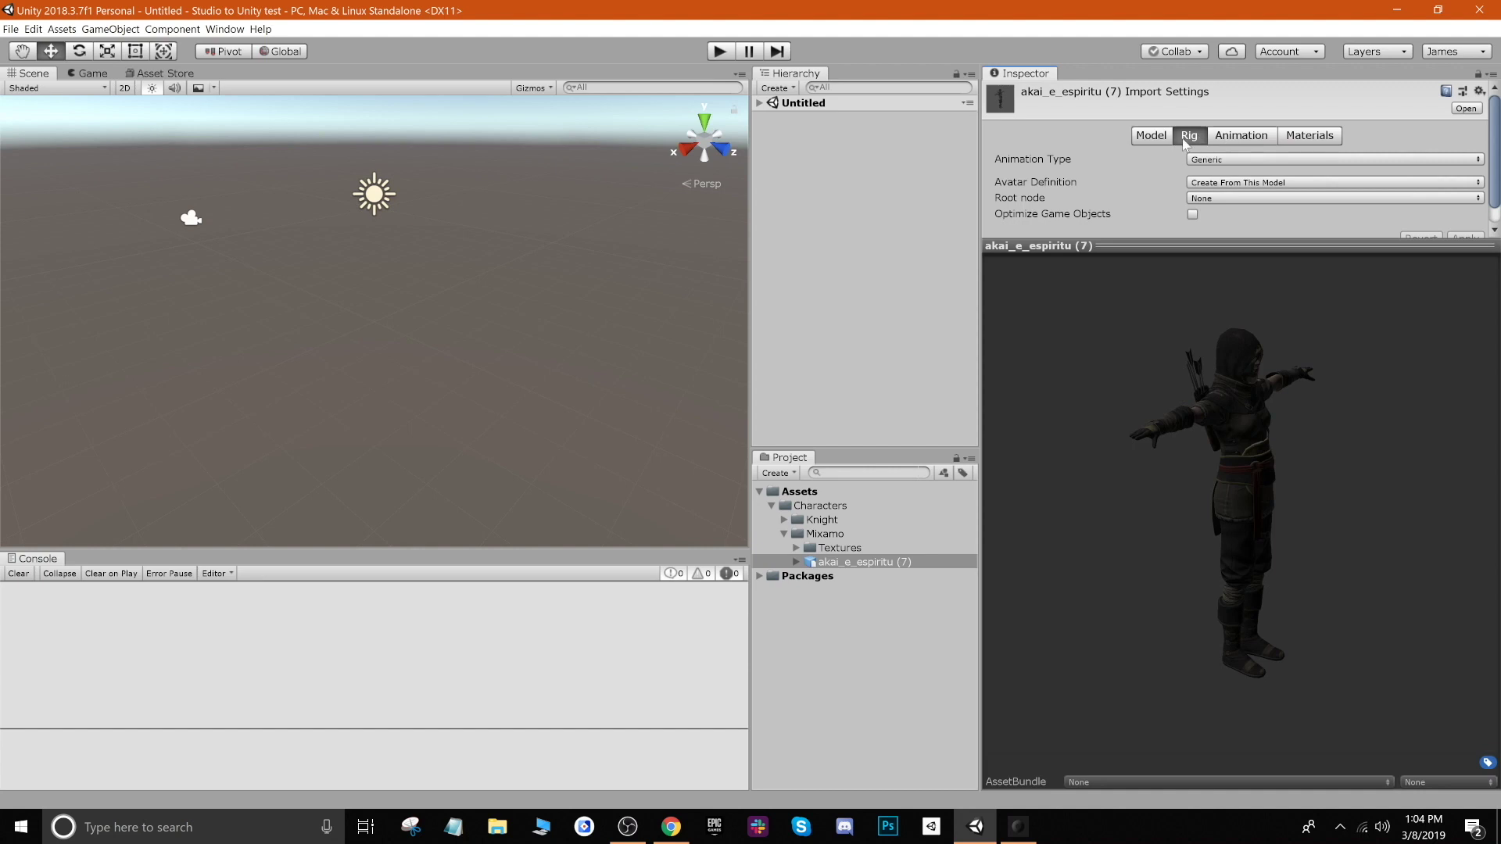
left_click(1241, 160)
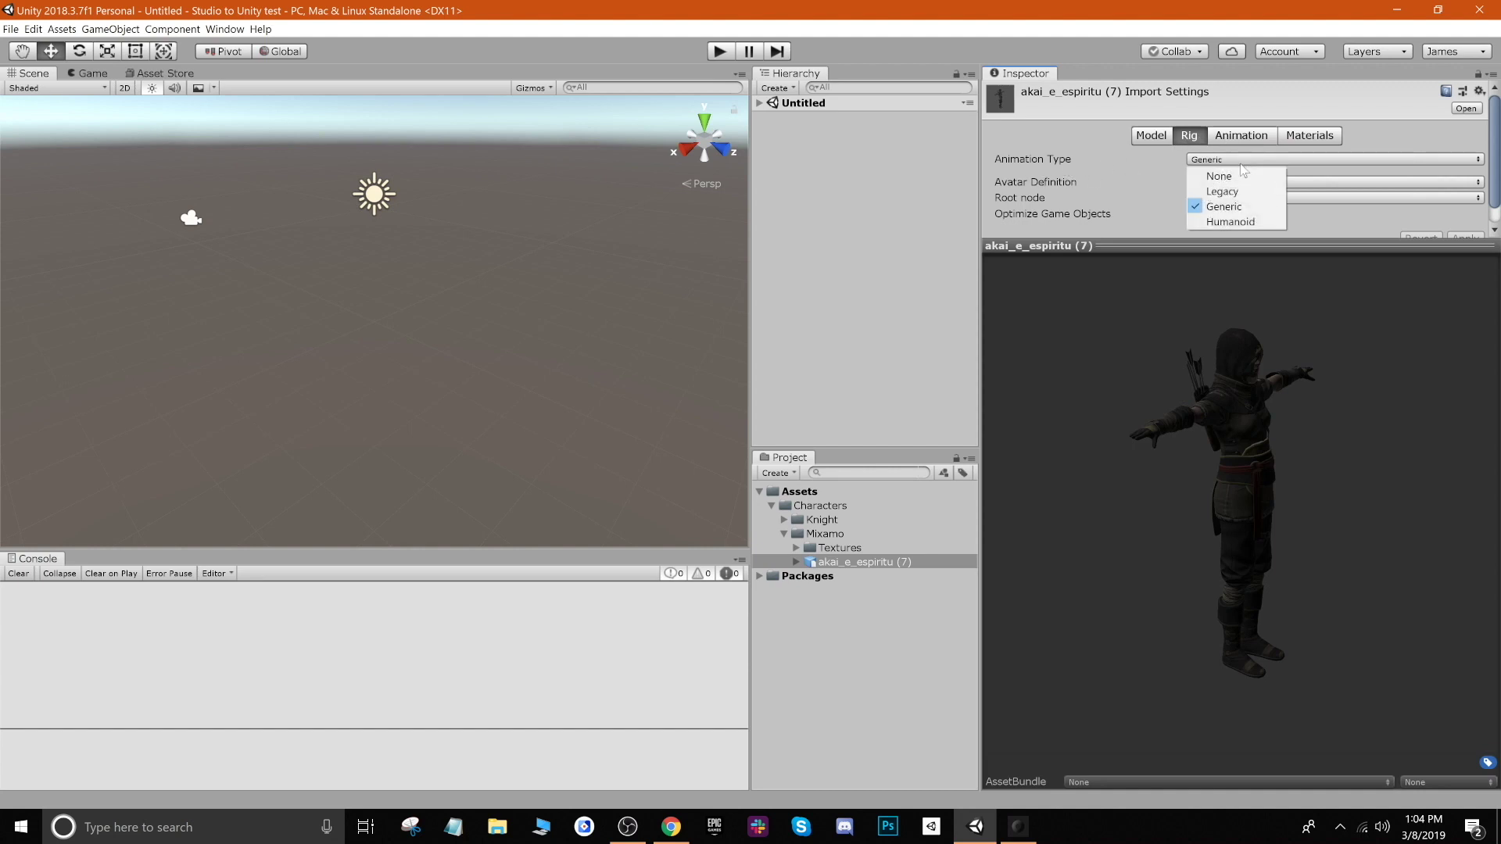
left_click(1233, 222)
scroll(1446, 209, "down", 2)
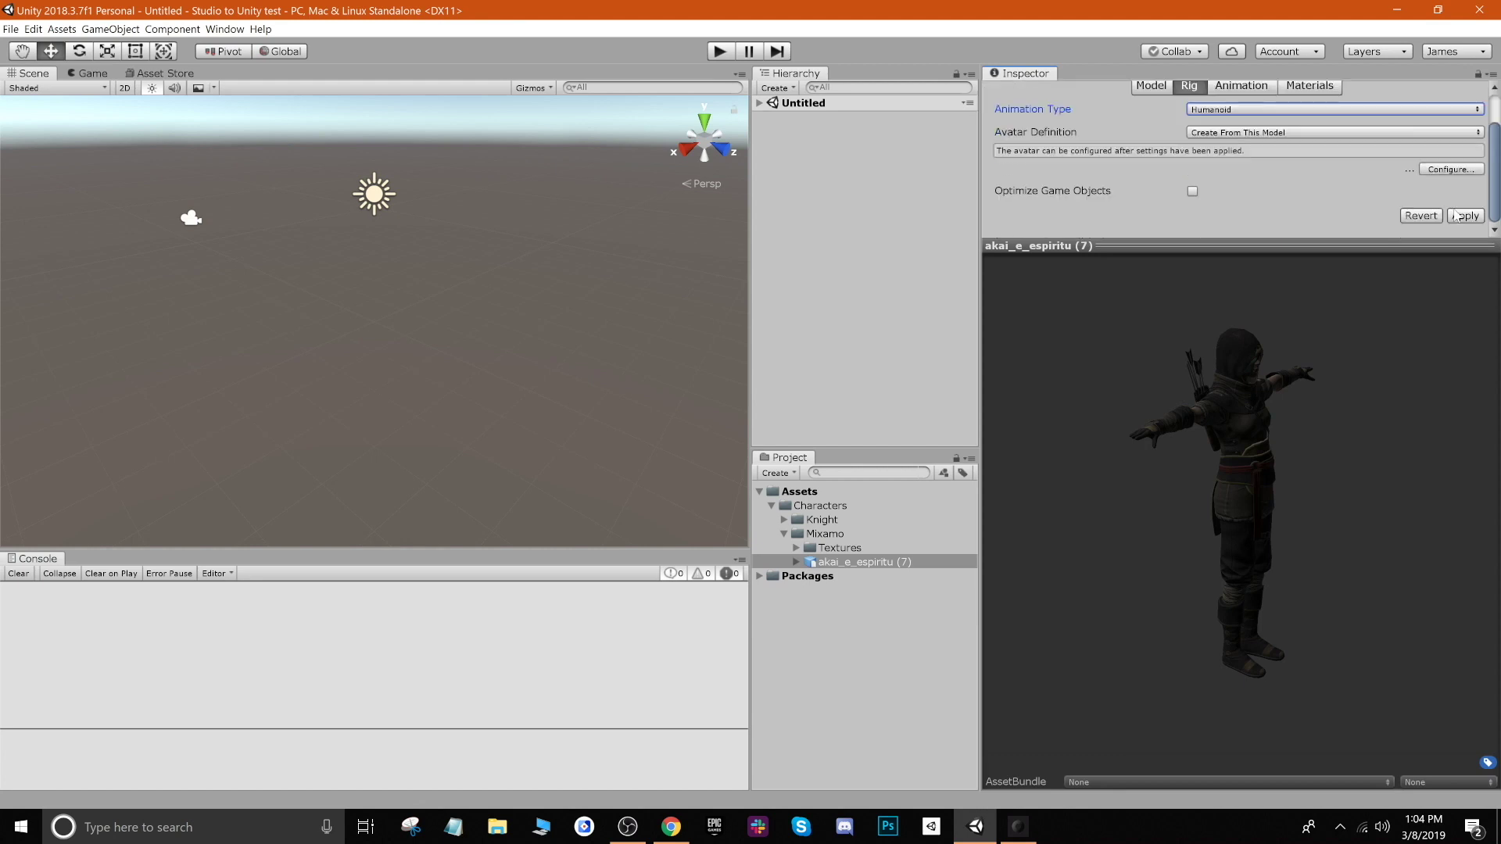
left_click(1465, 216)
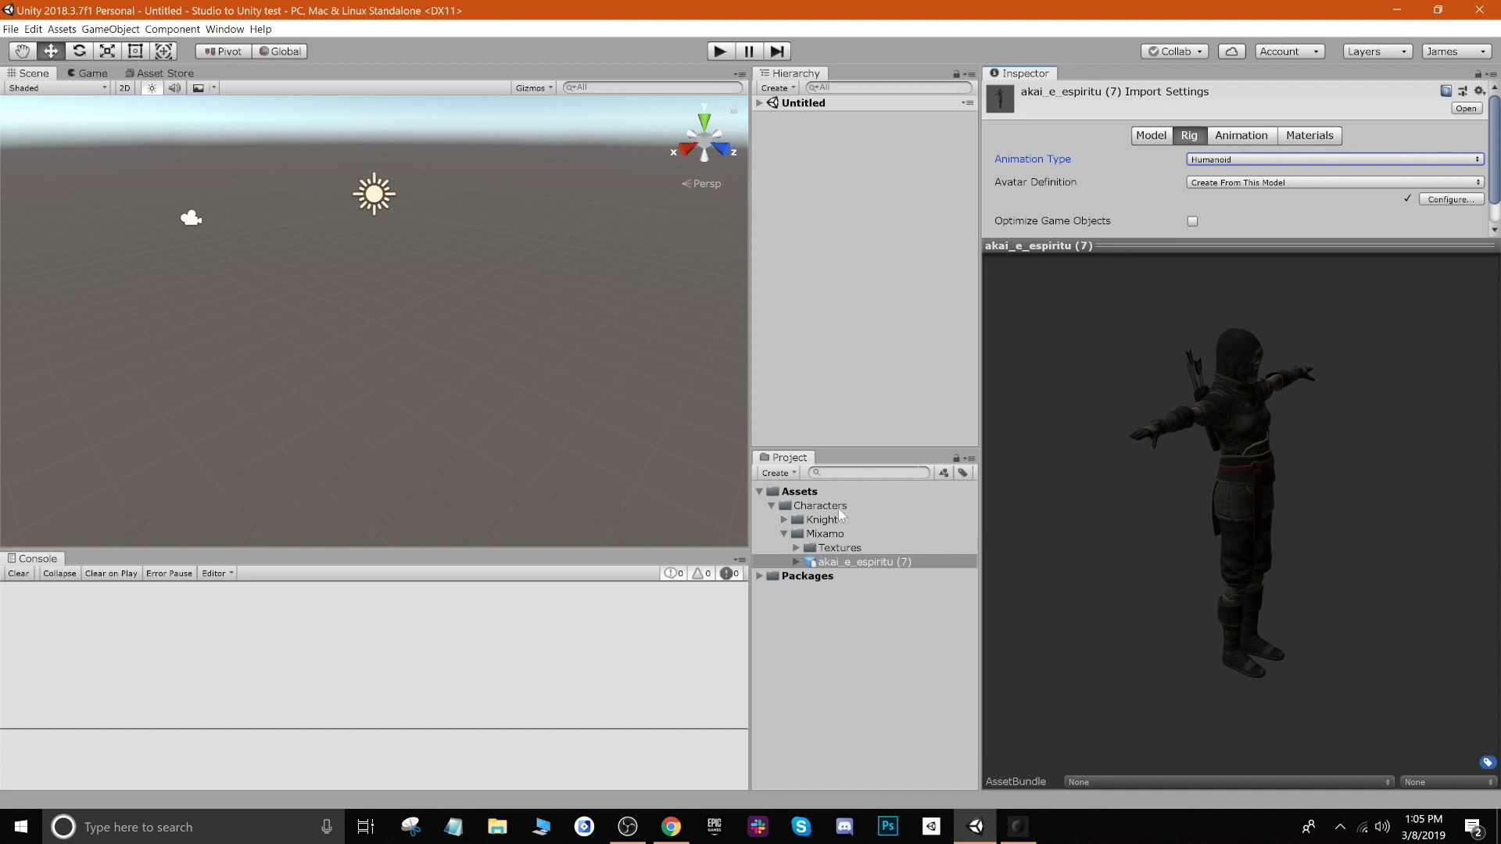
left_click(784, 533)
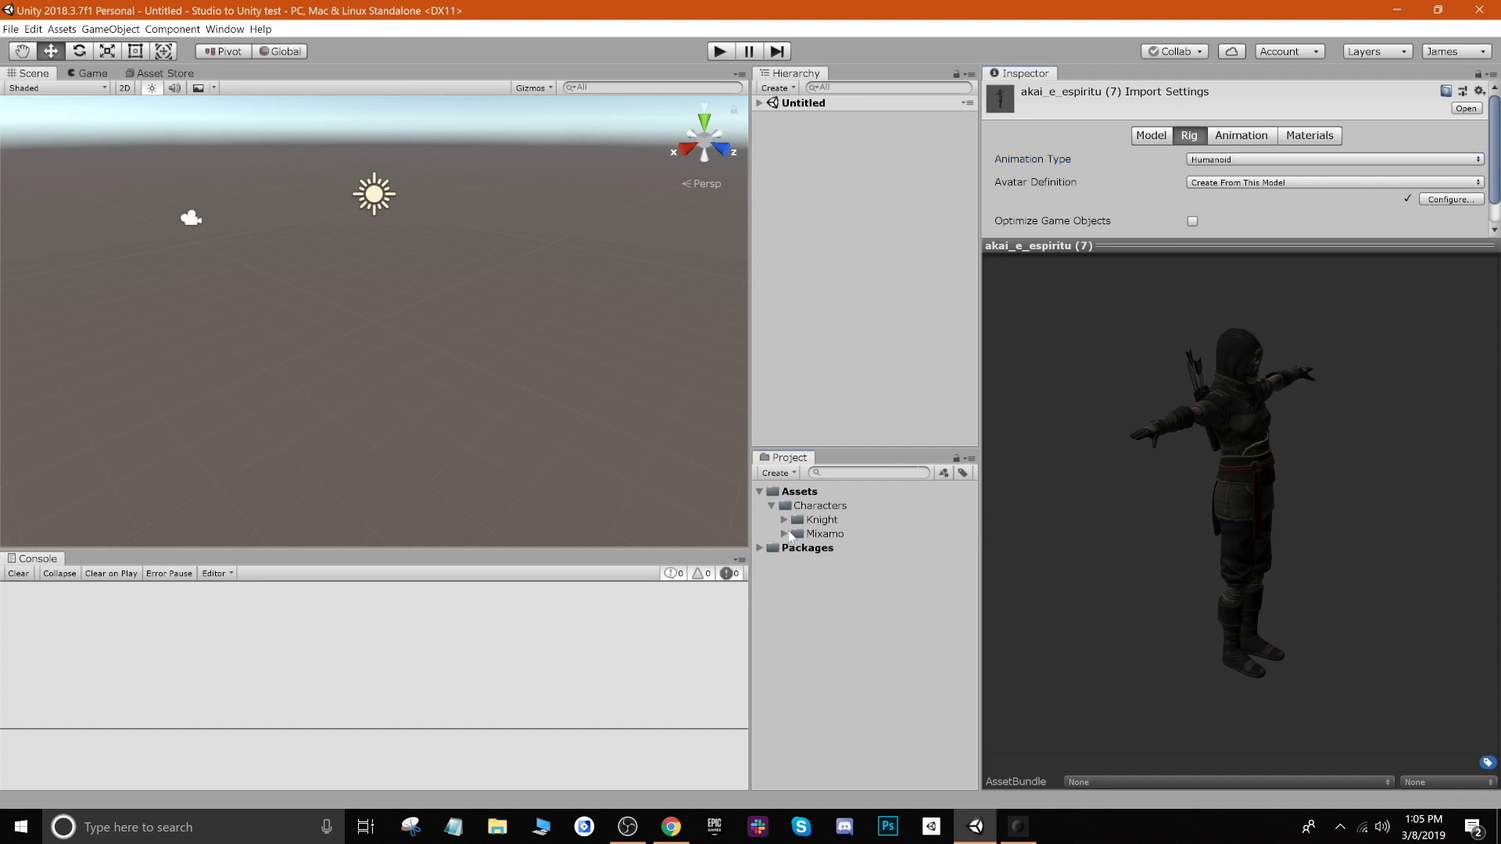
Step: Import TwoPunch_DEFAULT_E46 from the scene-1 folder into the Characters folder
right_click(808, 505)
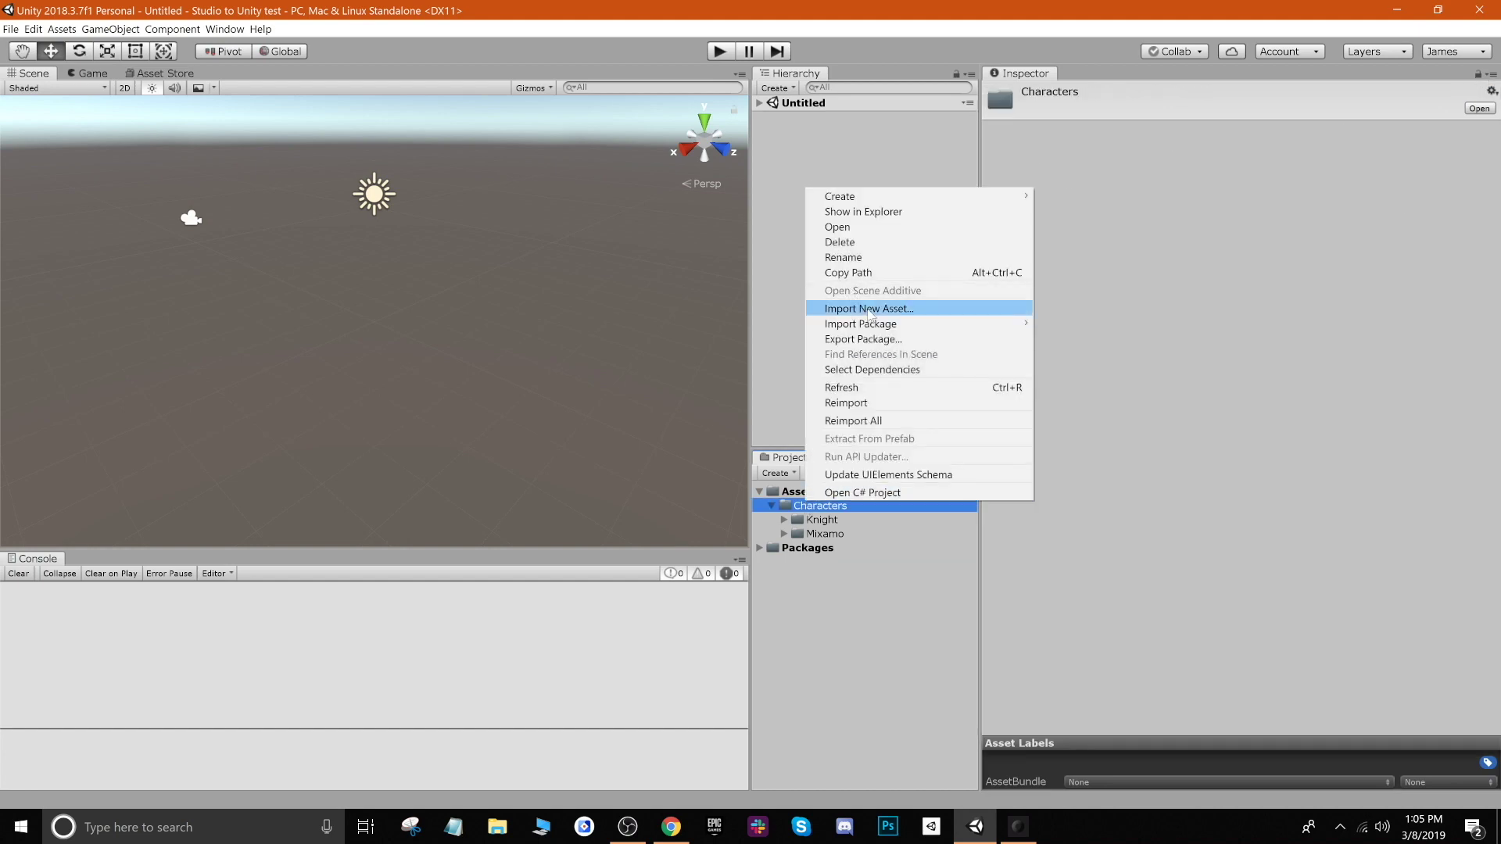
left_click(870, 310)
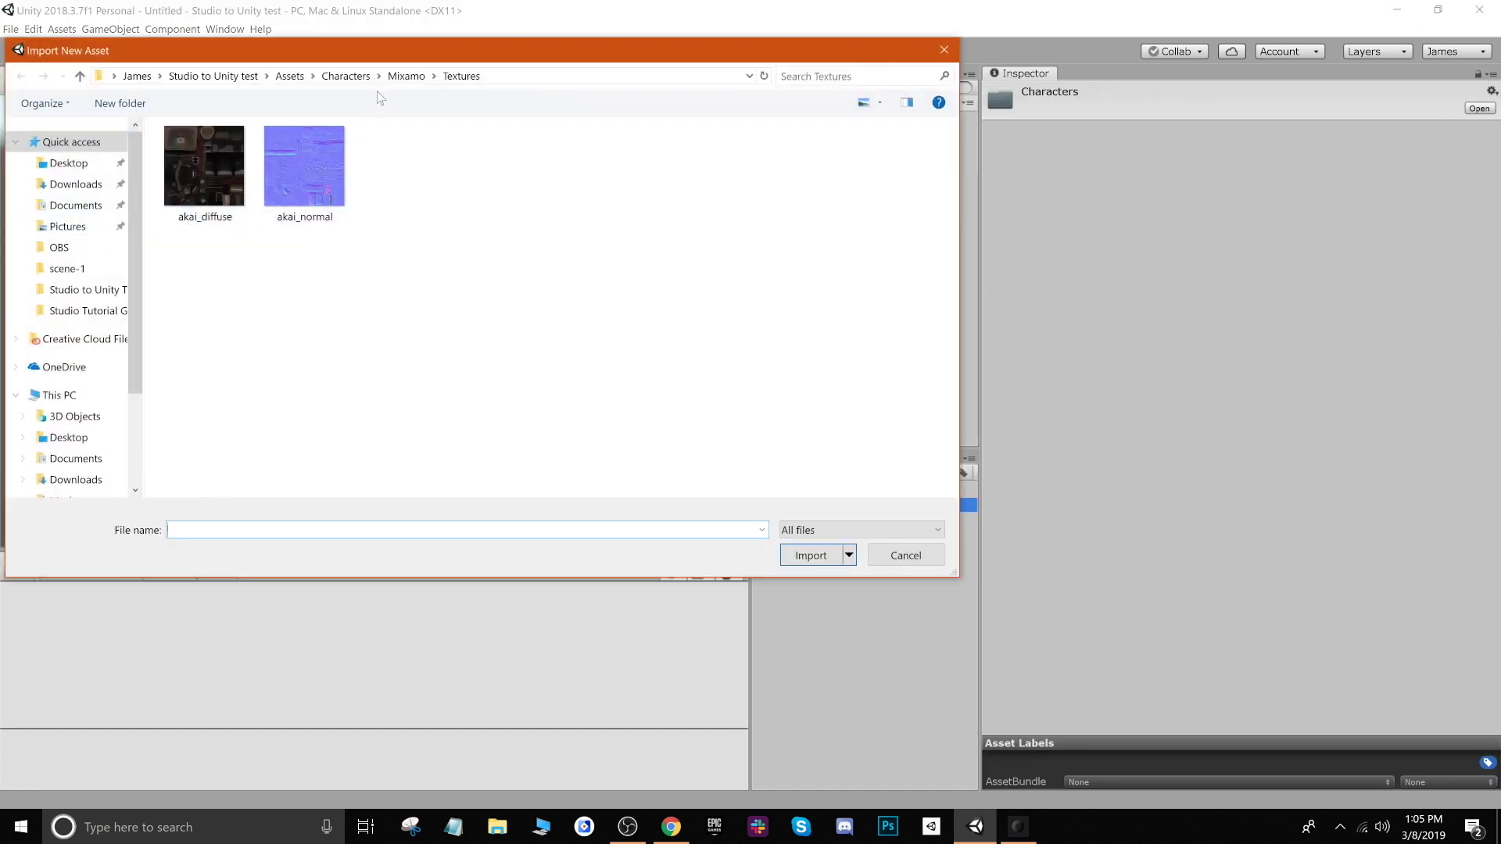
left_click(212, 76)
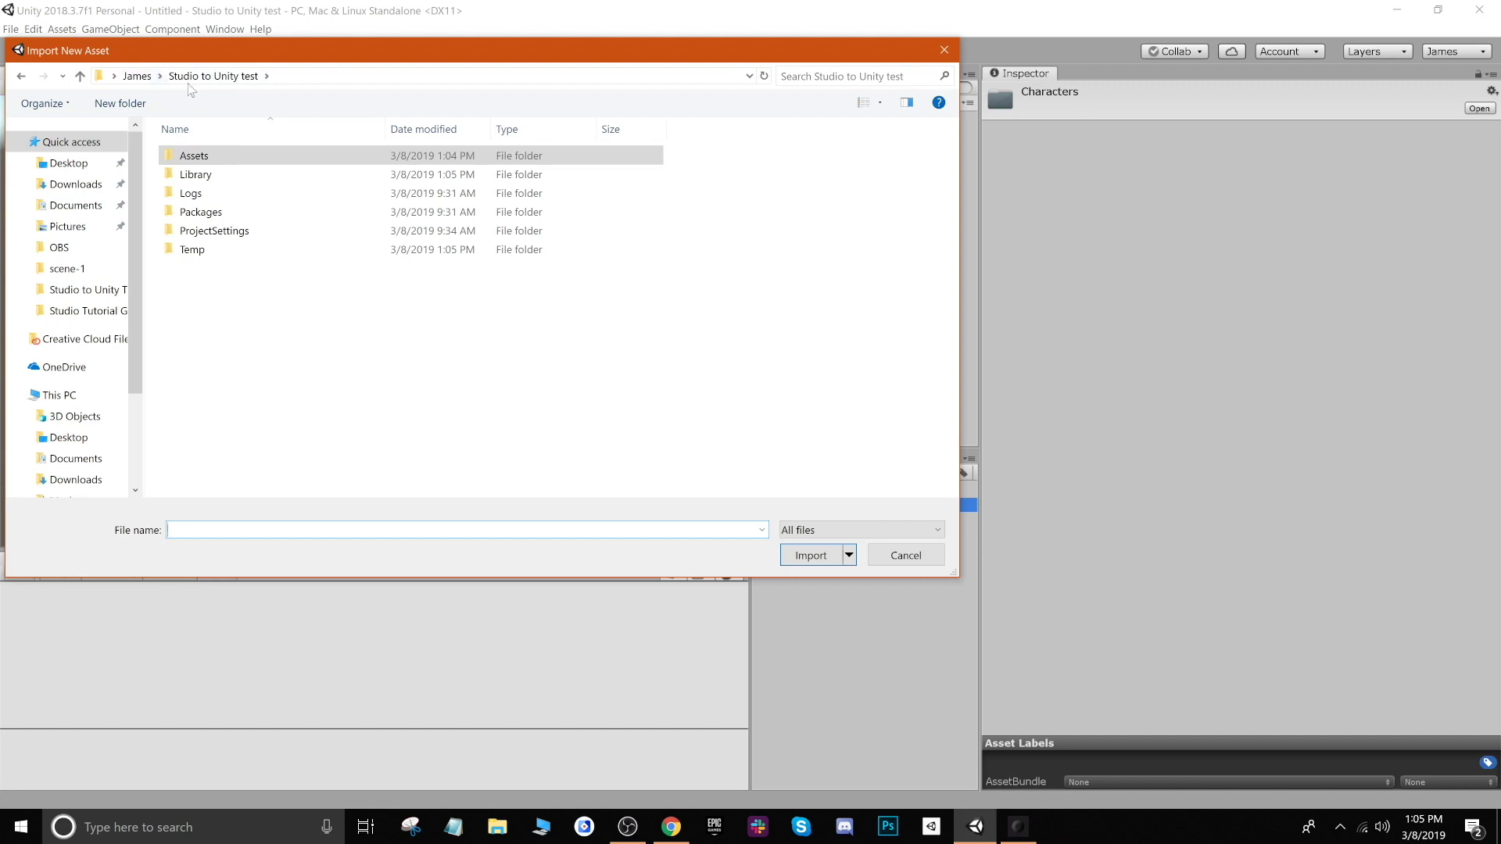
left_click(67, 268)
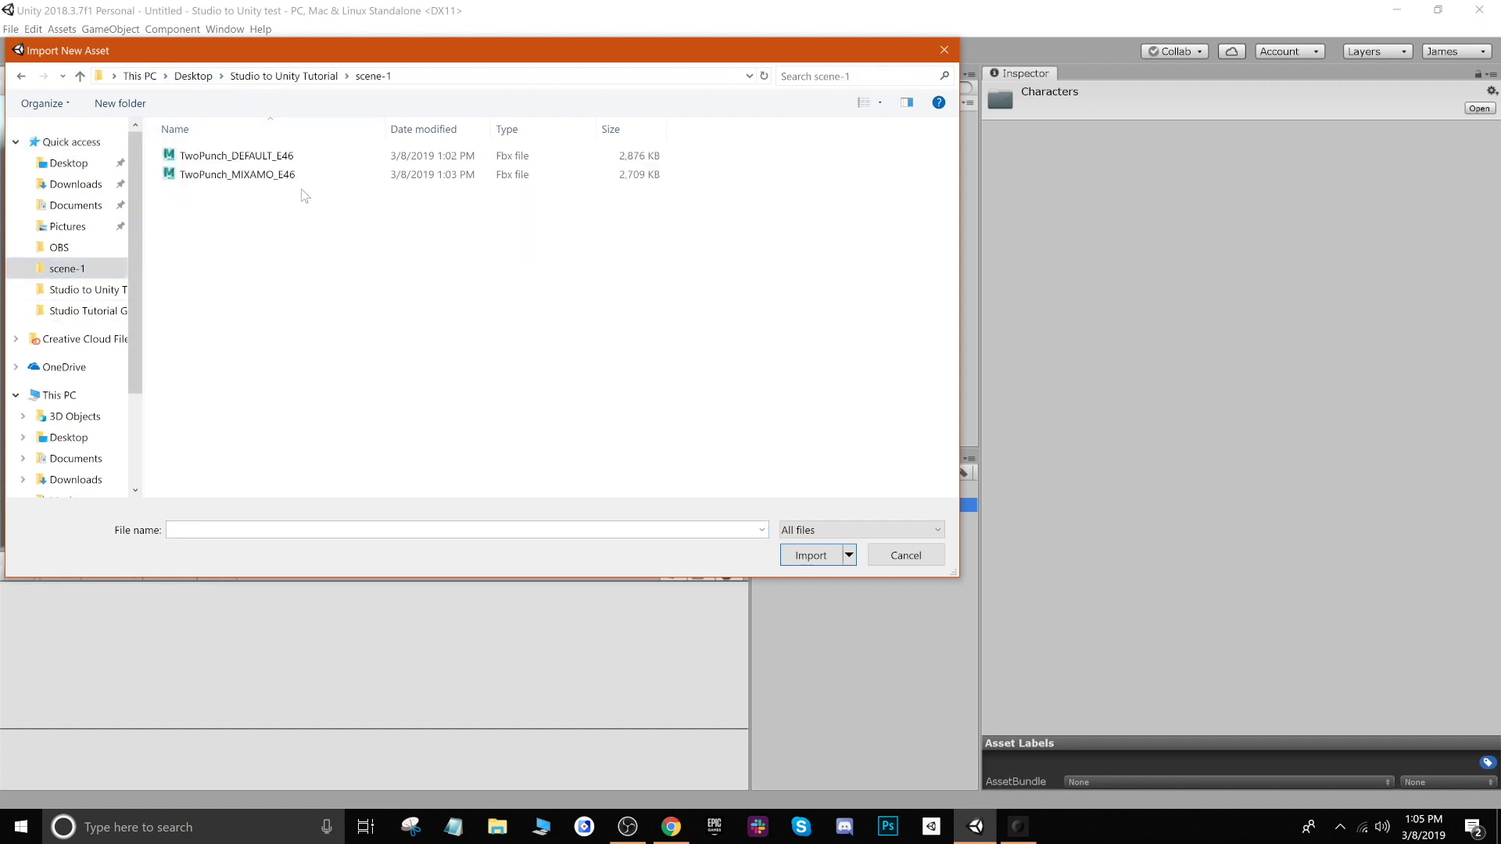
left_click(279, 156)
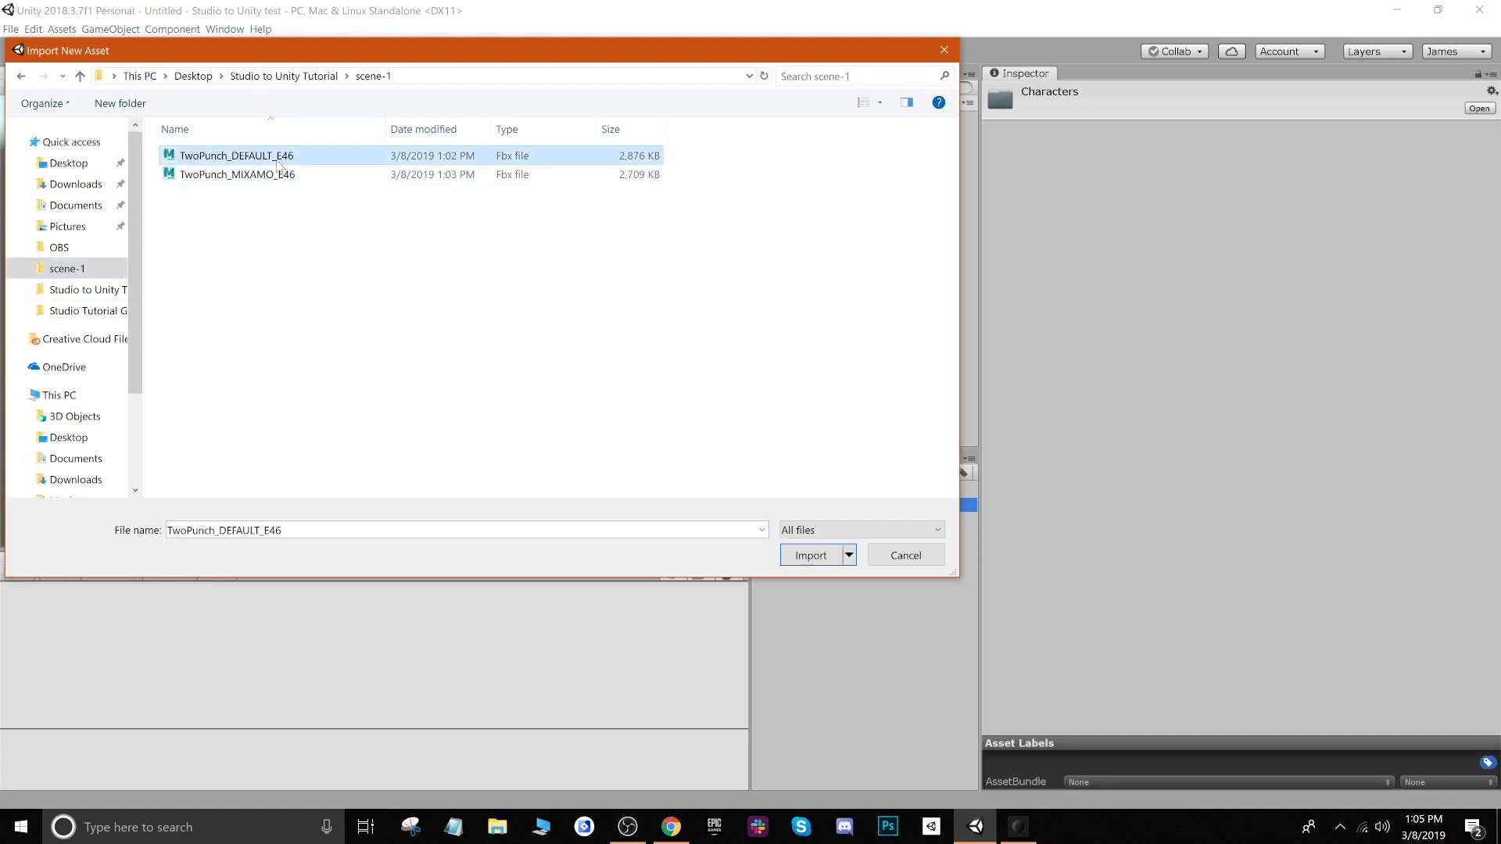
left_click(810, 555)
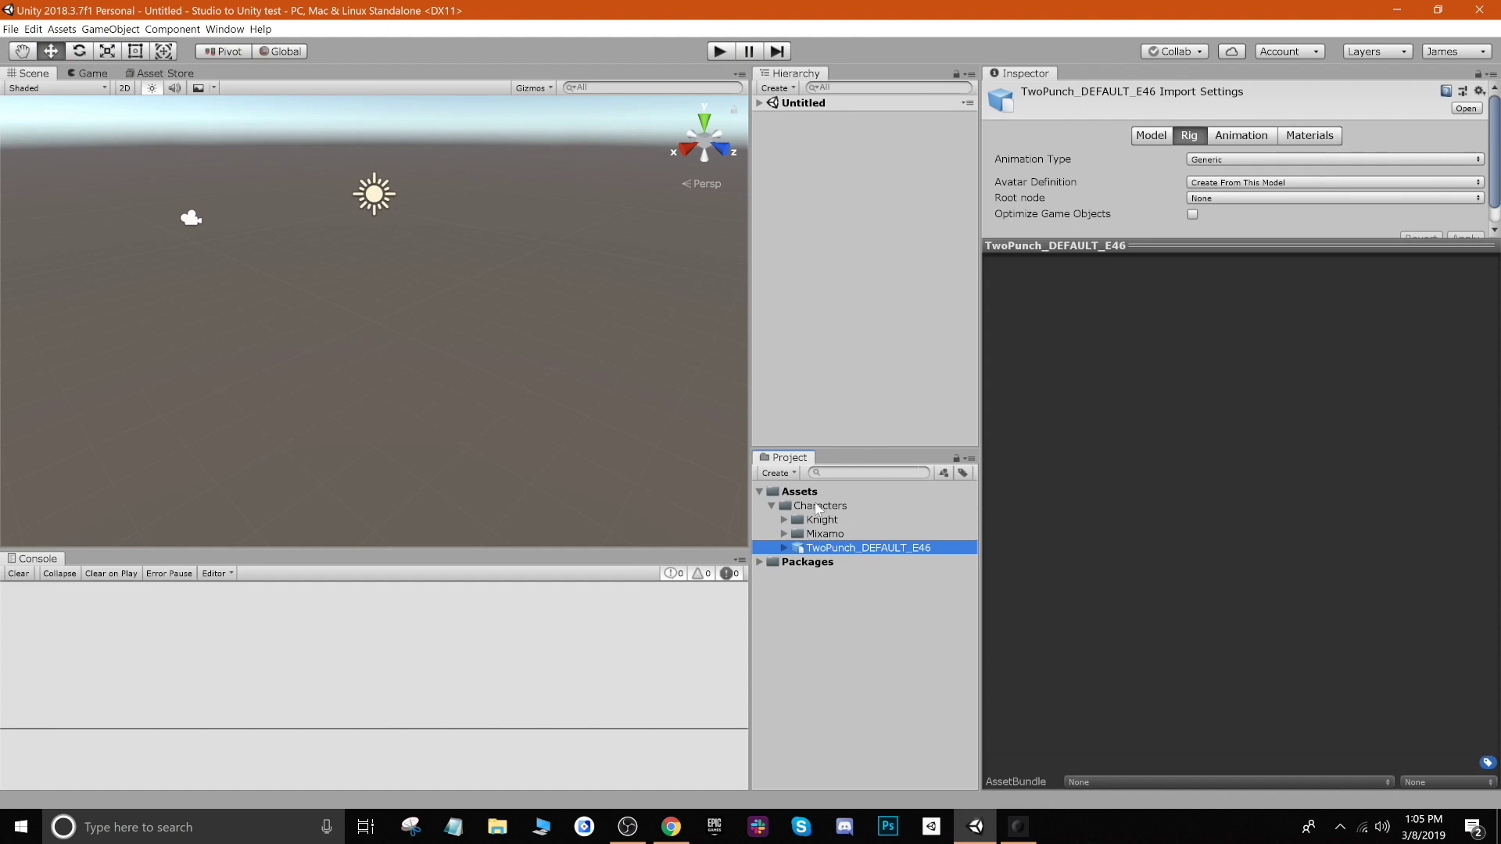
Step: Import TwoPunch_MIXAMO_E46 from the scene-1 folder into the Characters folder
right_click(816, 509)
left_click(855, 306)
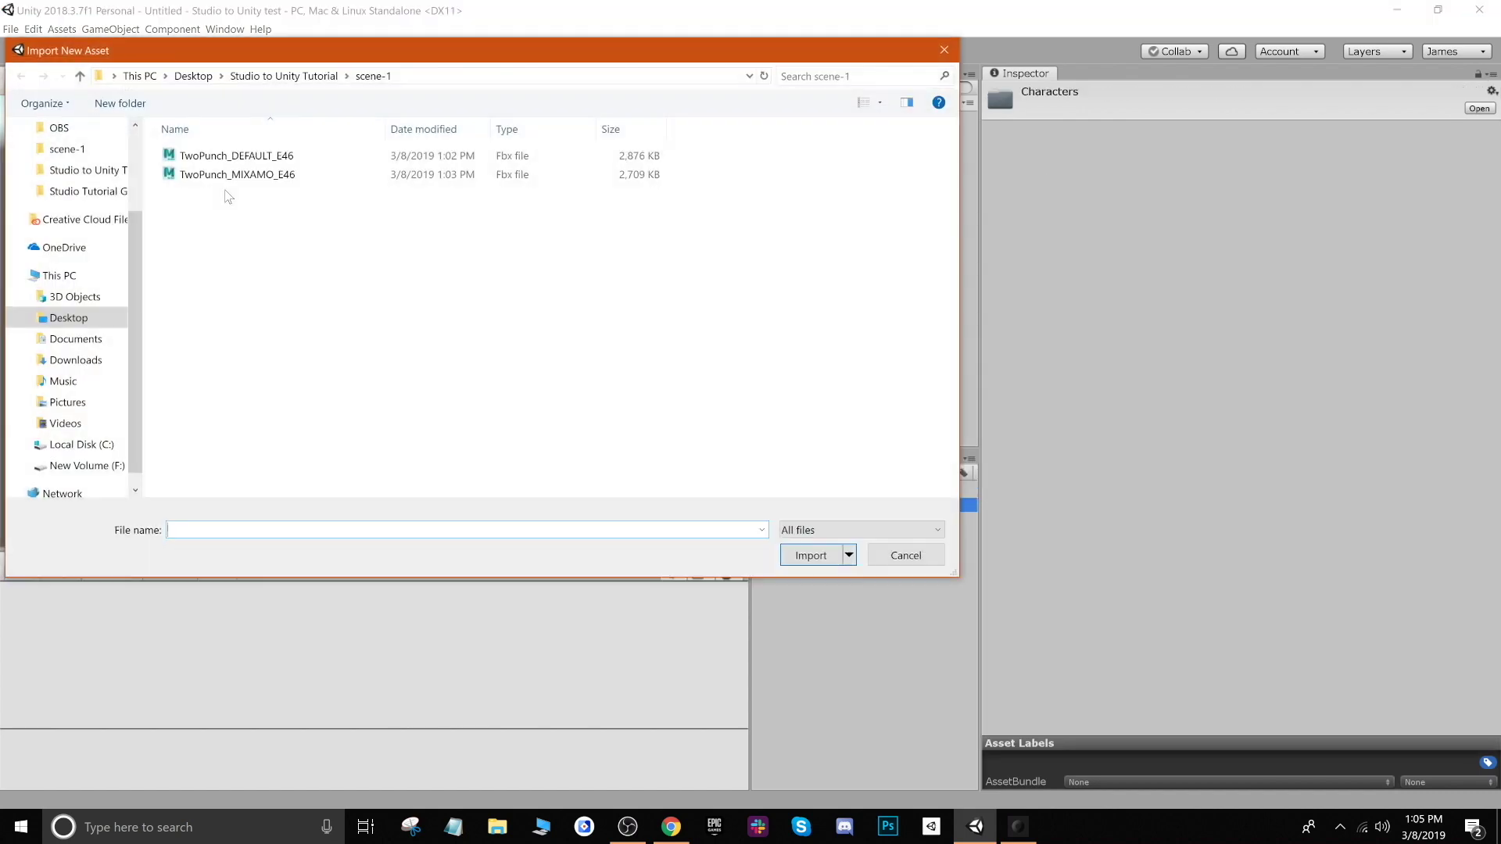
left_click(229, 174)
left_click(784, 554)
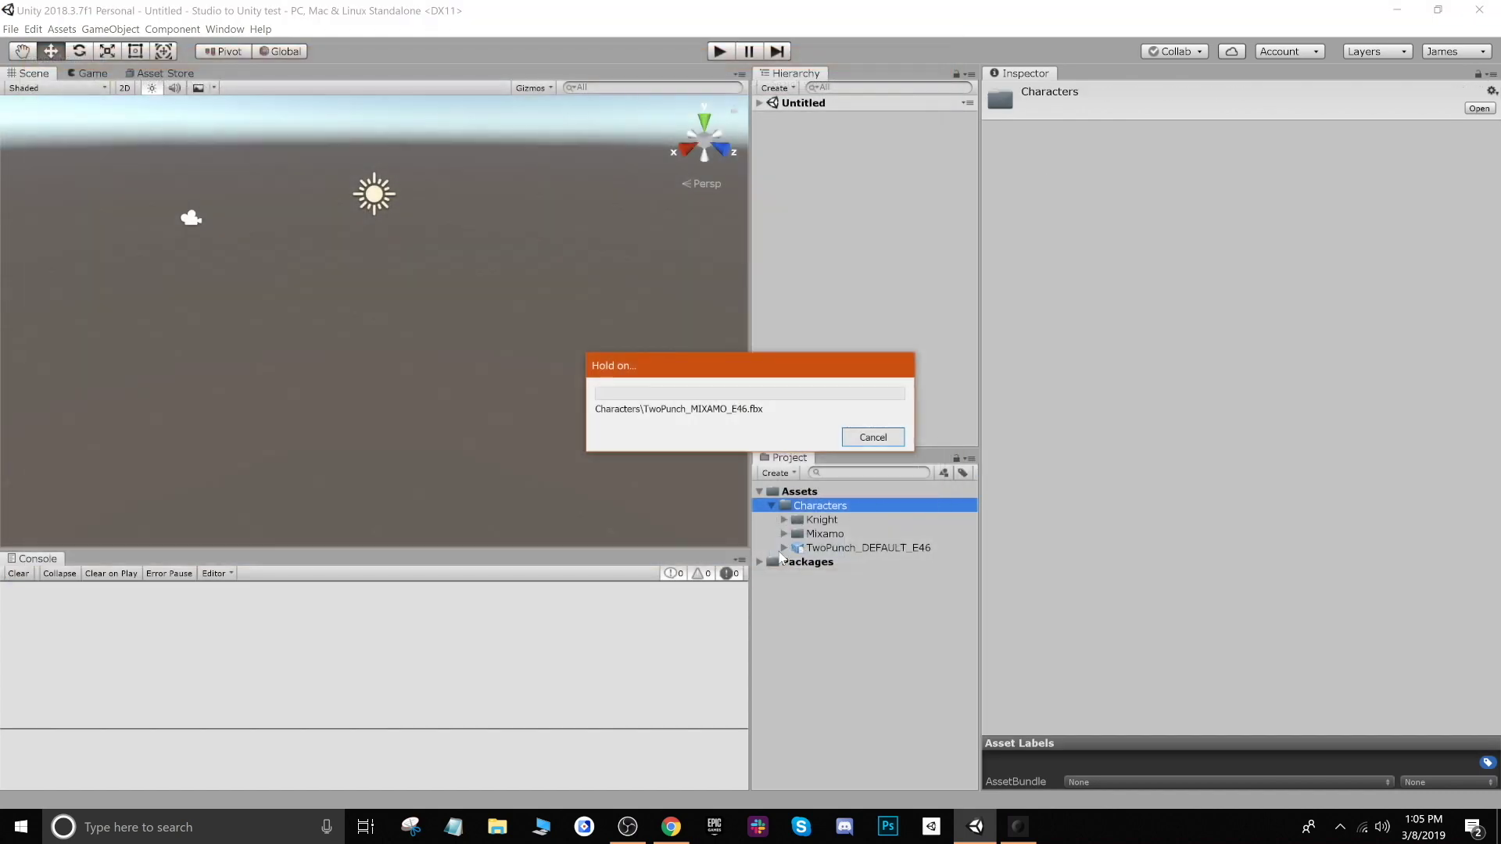
Step: Set the rig animation type of TwoPunch_DEFAULT_E46 to Humanoid and apply it
left_click(873, 550)
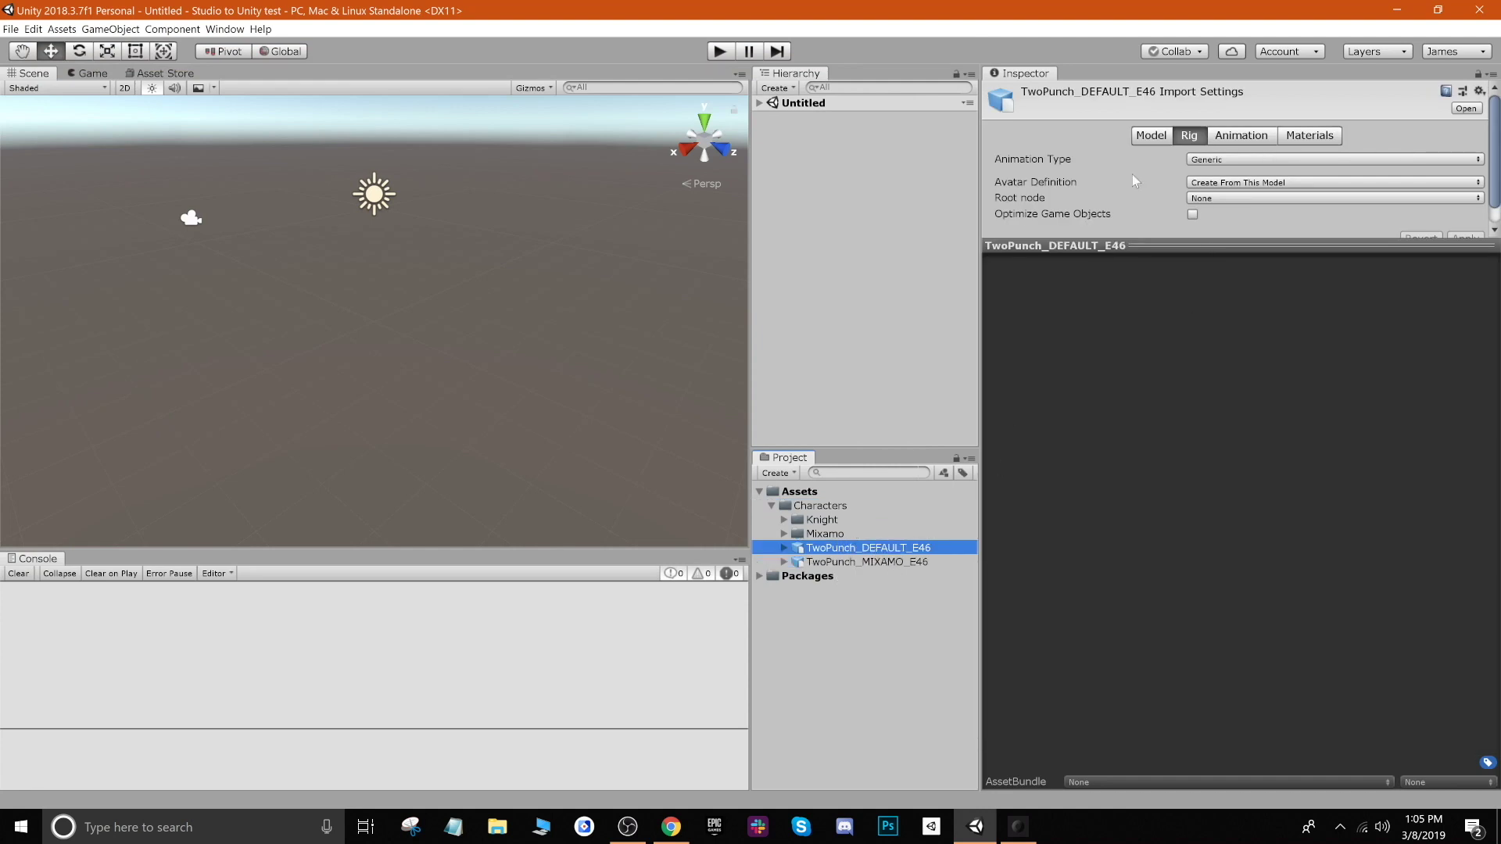
left_click(1225, 158)
left_click(1222, 217)
scroll(1457, 194, "down", 1)
left_click(1464, 215)
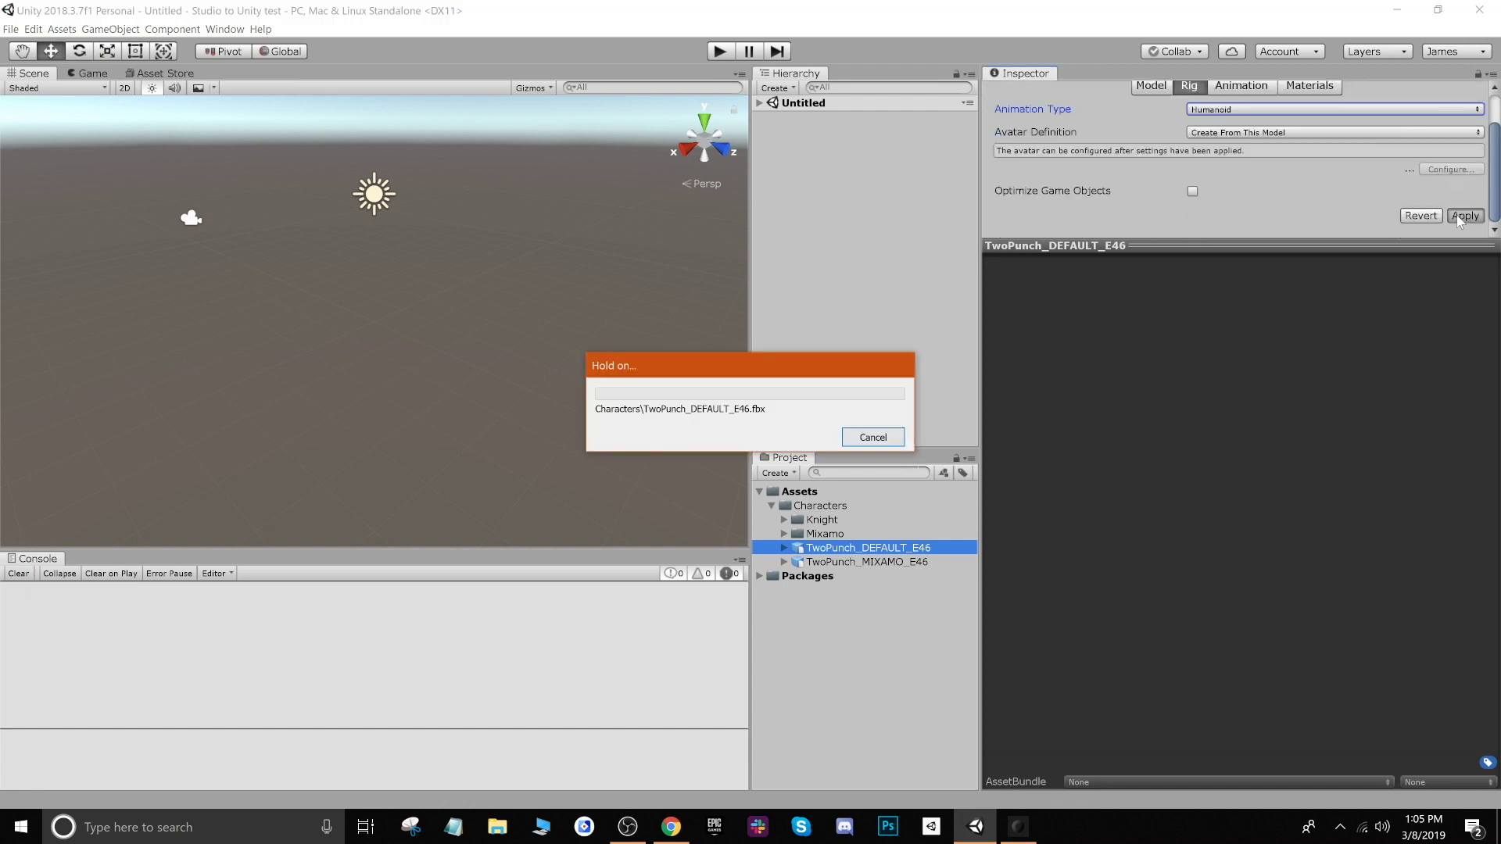
Step: Set the rig animation type of TwoPunch_MIXAMO_E46 to Humanoid and apply it
left_click(872, 563)
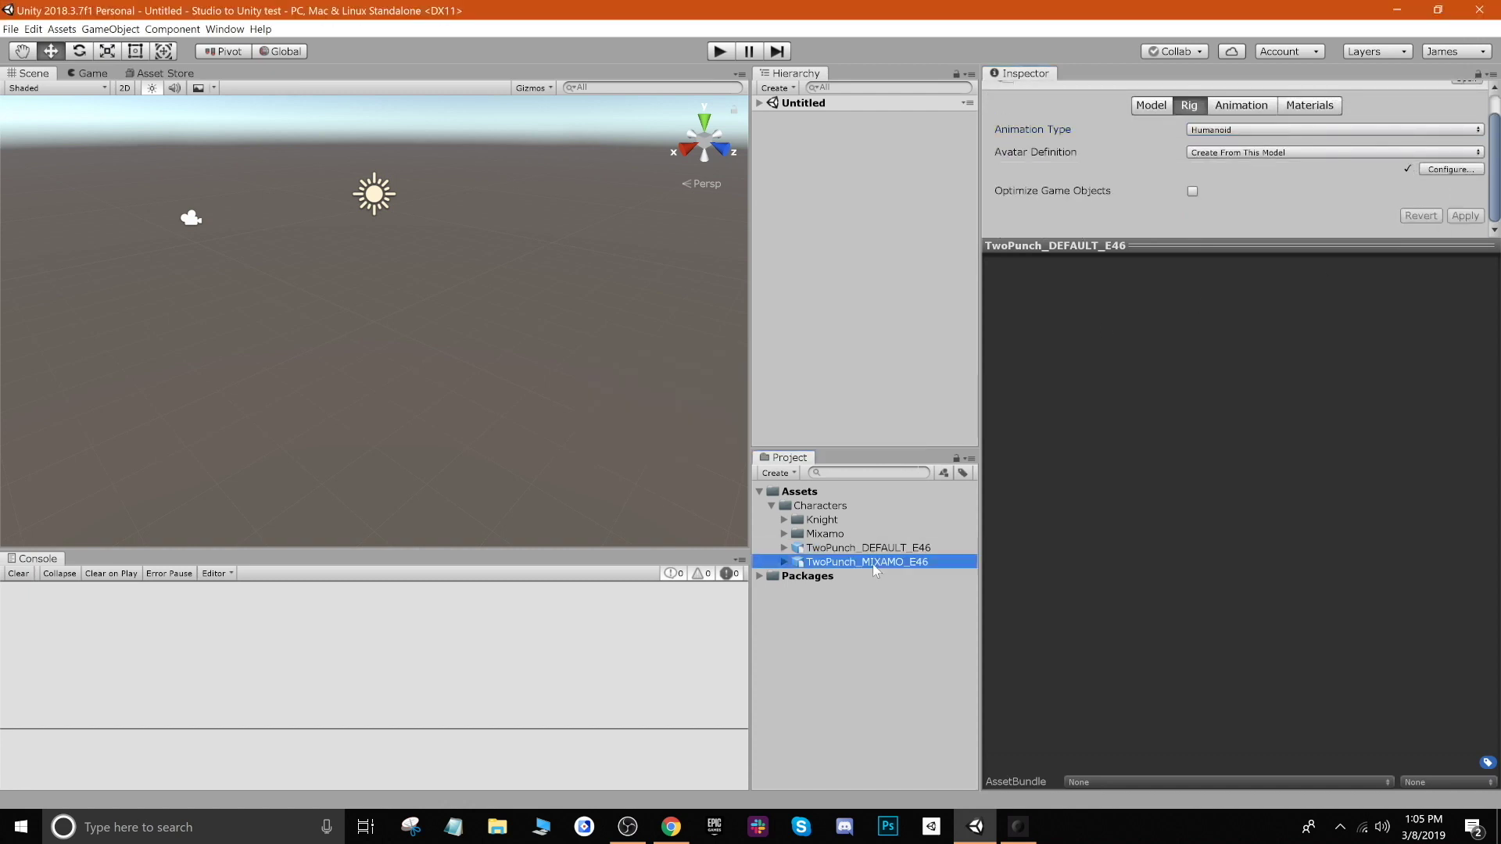
left_click(1293, 136)
left_click(1260, 199)
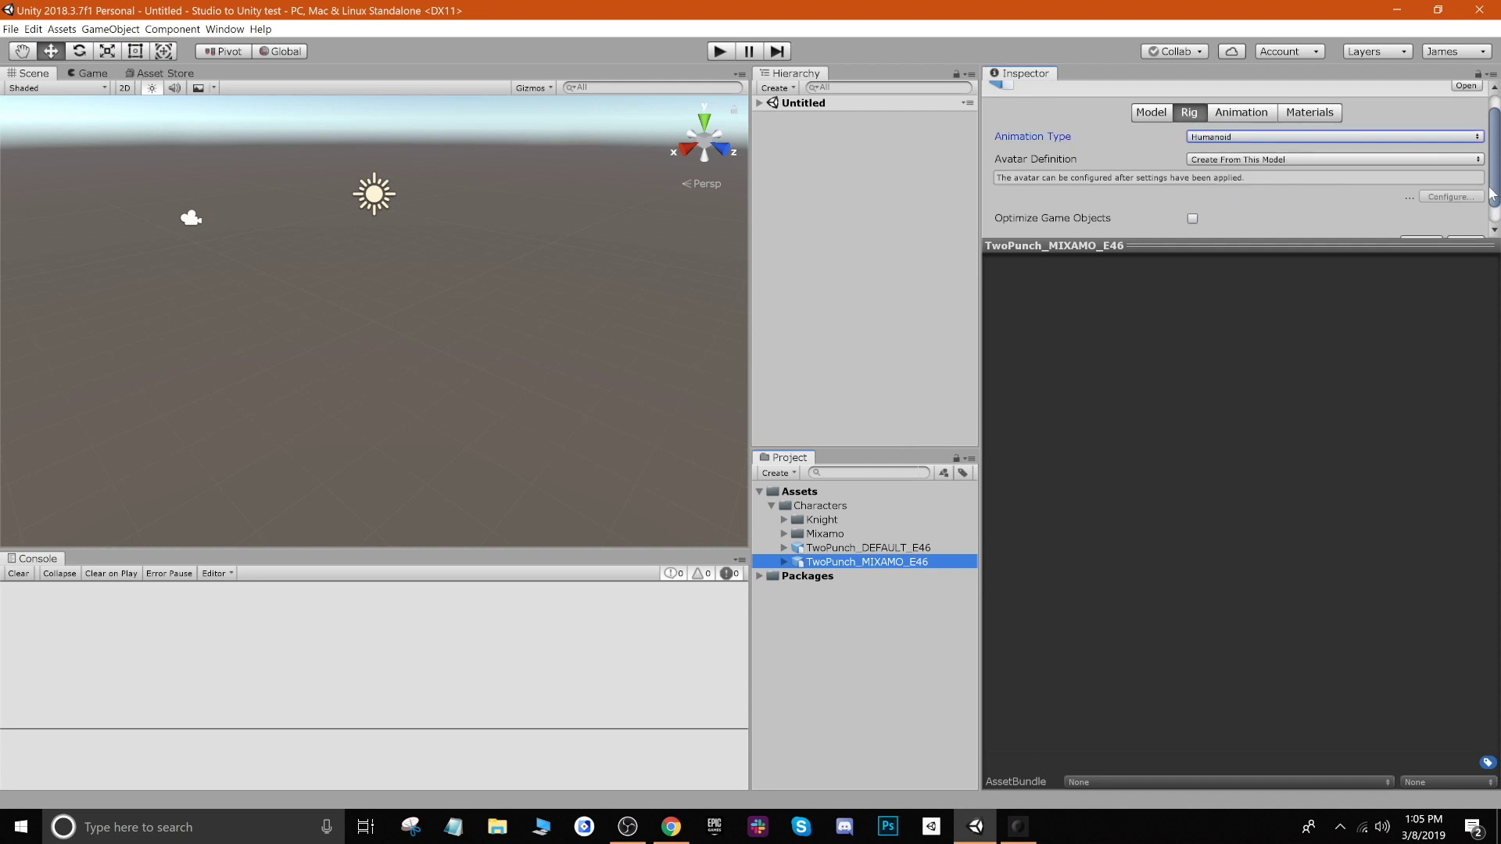
scroll(1407, 195, "down", 1)
left_click(1464, 216)
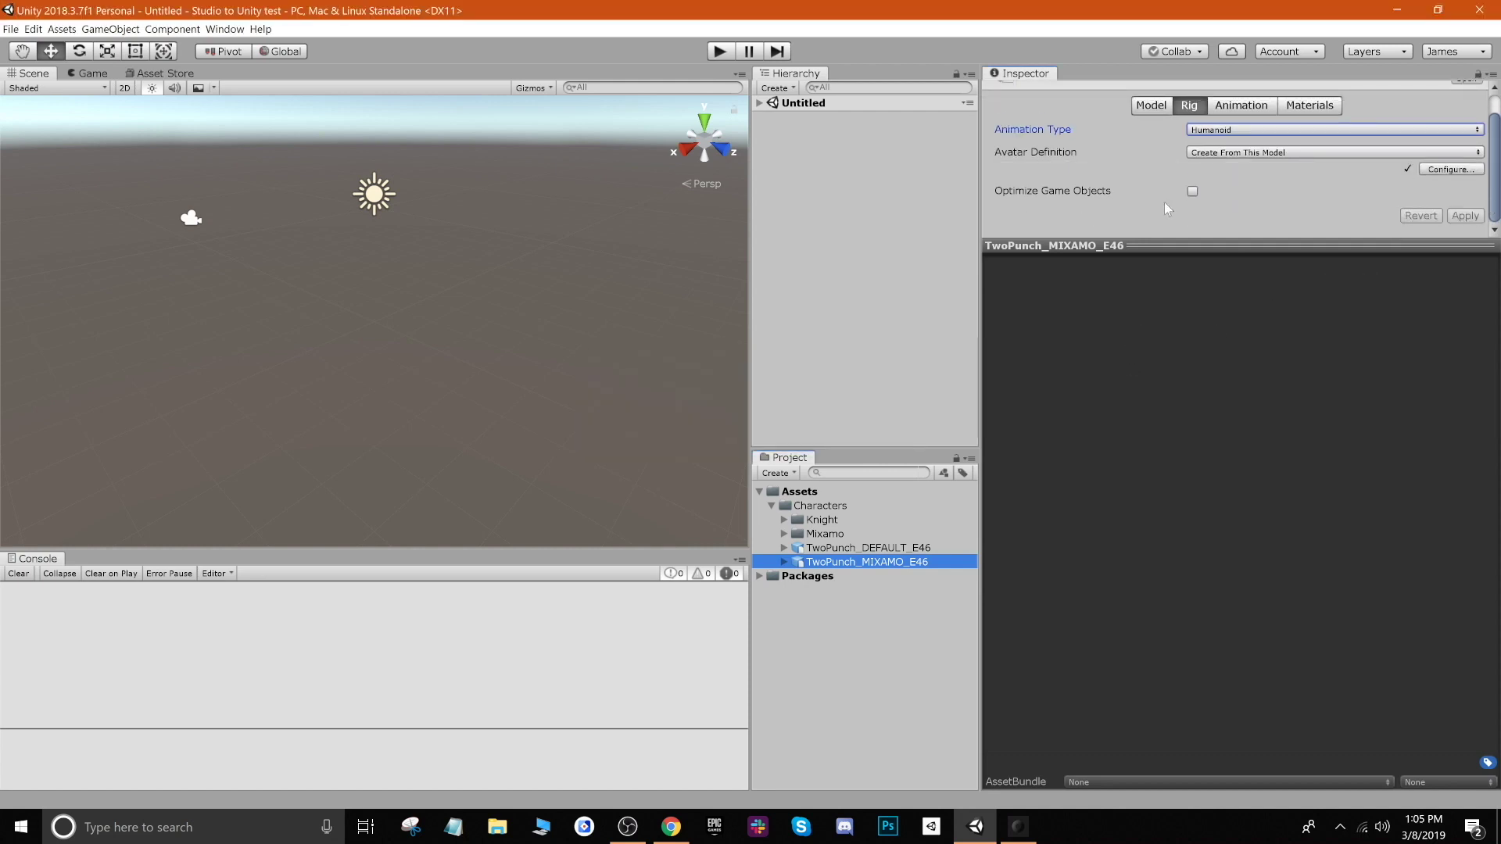
Step: Preview the TwoPunch_DEFAULT_E46 animation clip on the knight from the front, then pause the playback
left_click(1235, 134)
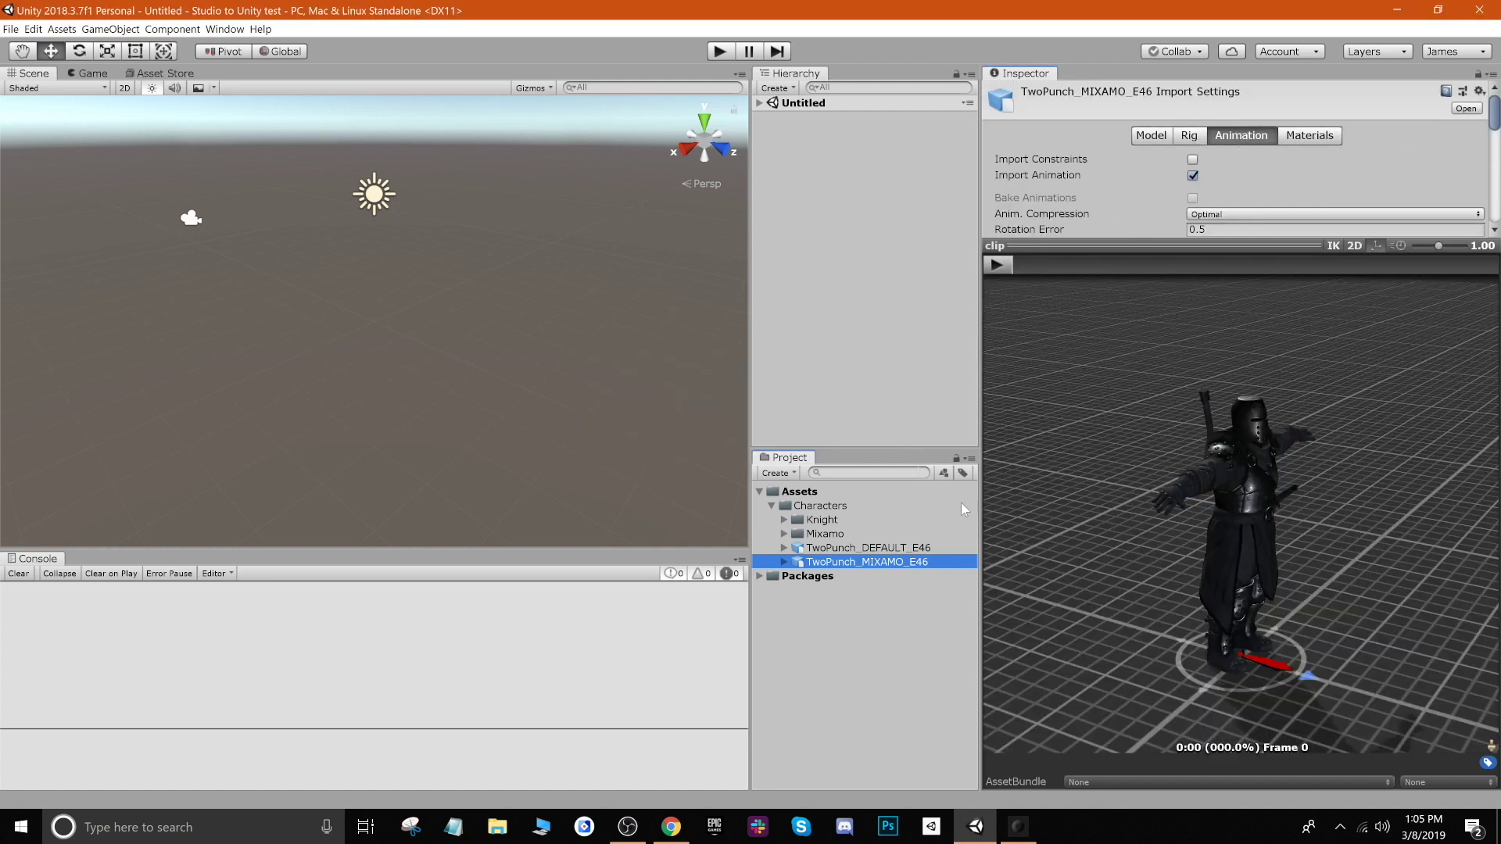
left_click(845, 547)
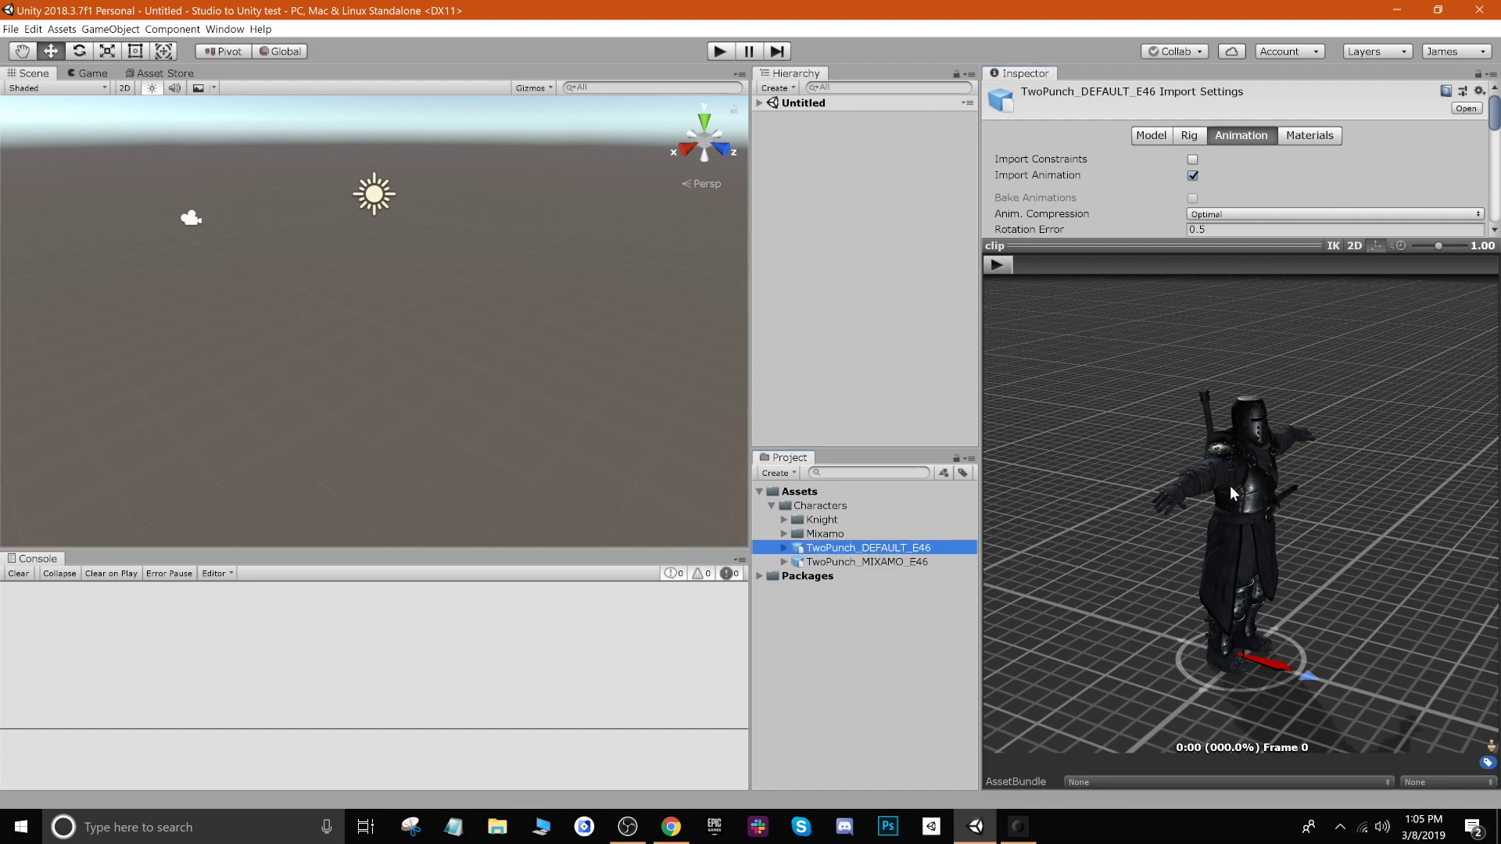
left_click_drag(1235, 477, 1050, 438)
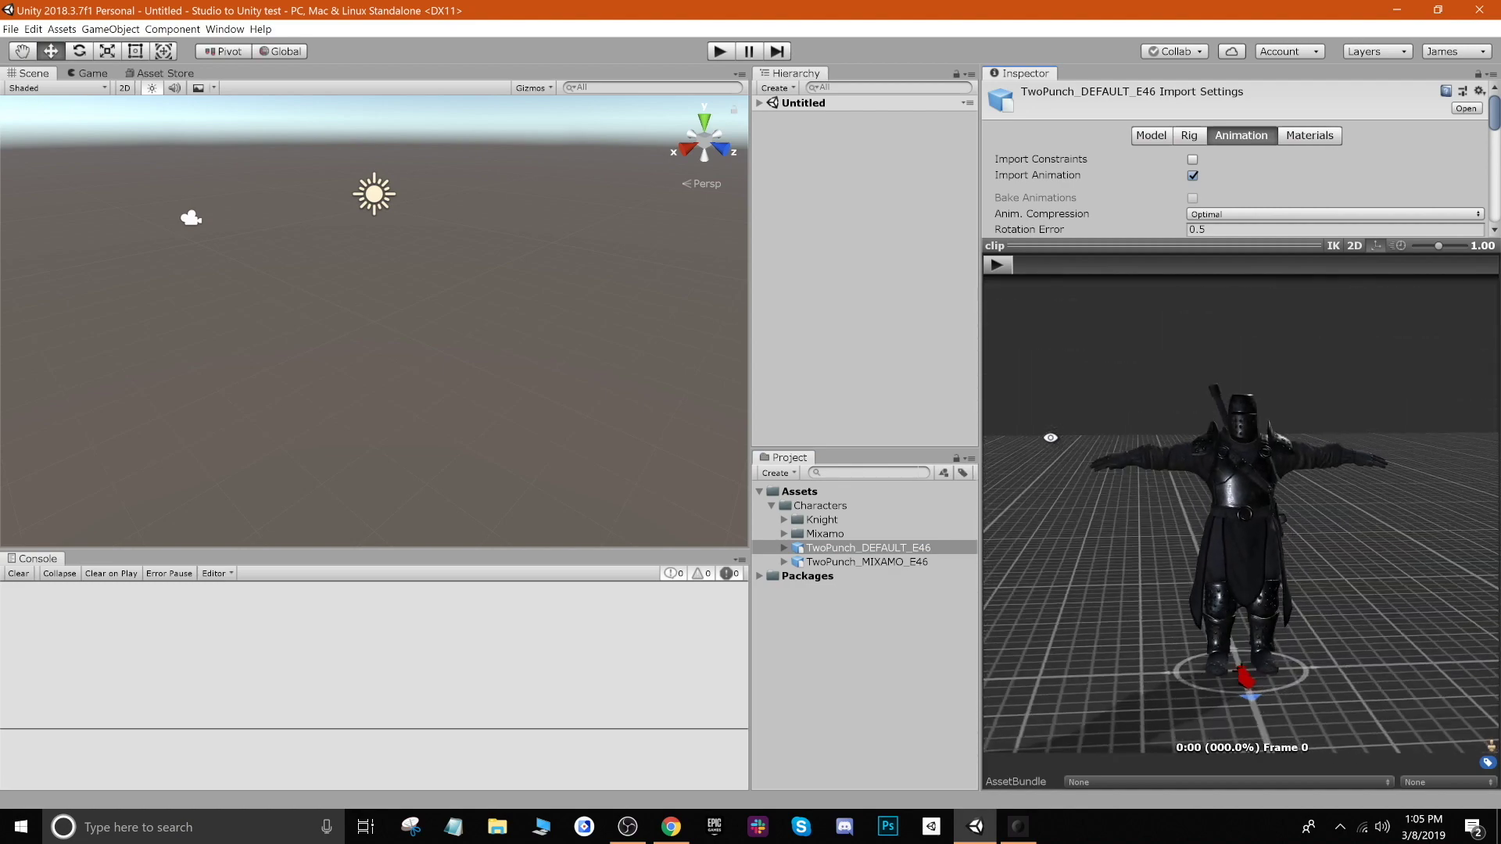
left_click(998, 266)
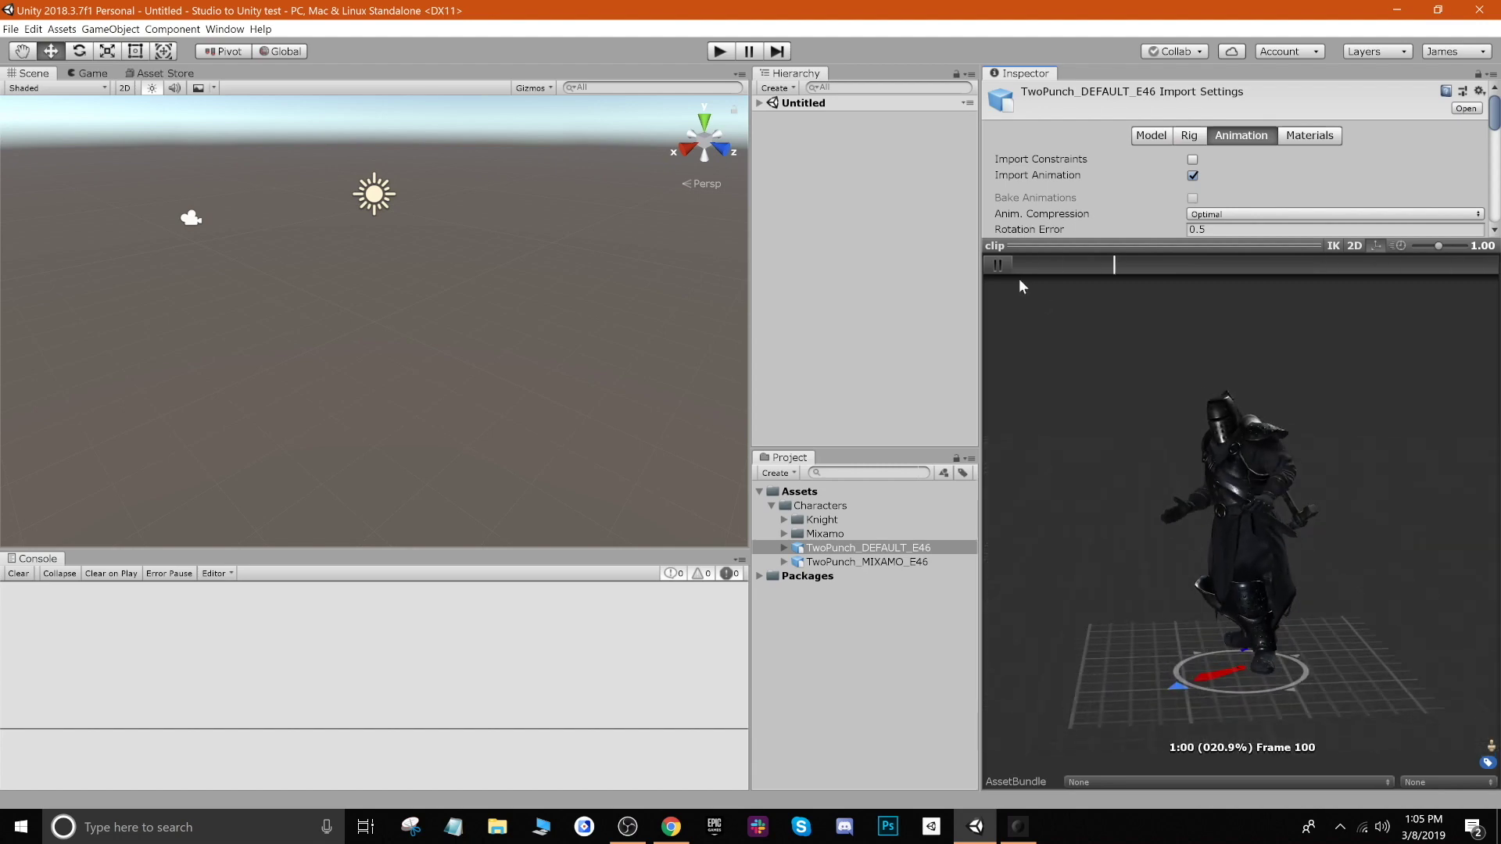
left_click(997, 264)
Step: Preview the TwoPunch_MIXAMO_E46 animation clip using the akai_e_espiritu (7) model from the Mixamo folder, then pause the playback
left_click(783, 533)
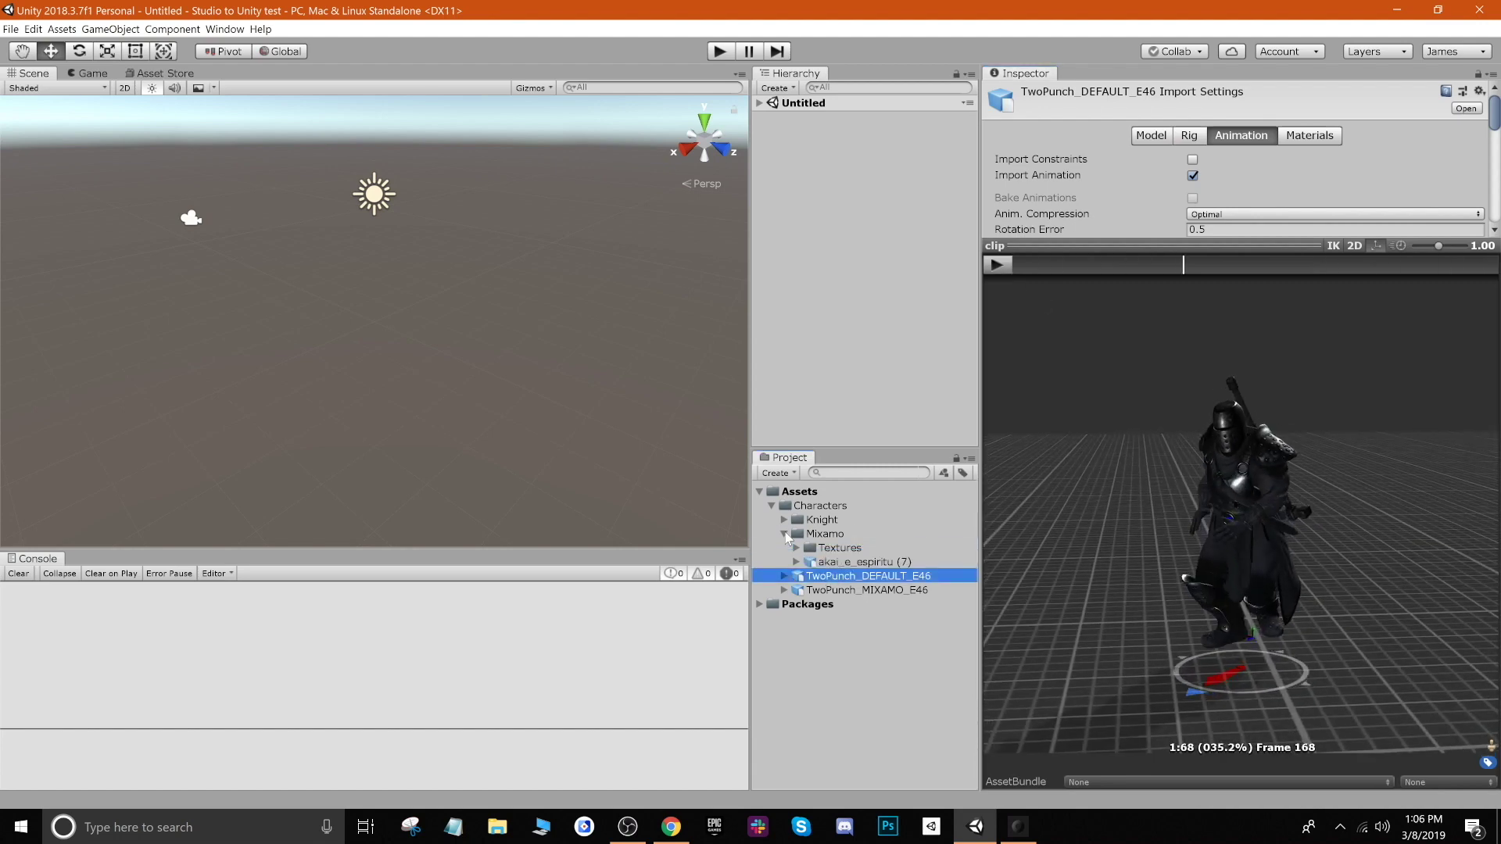
left_click(826, 562)
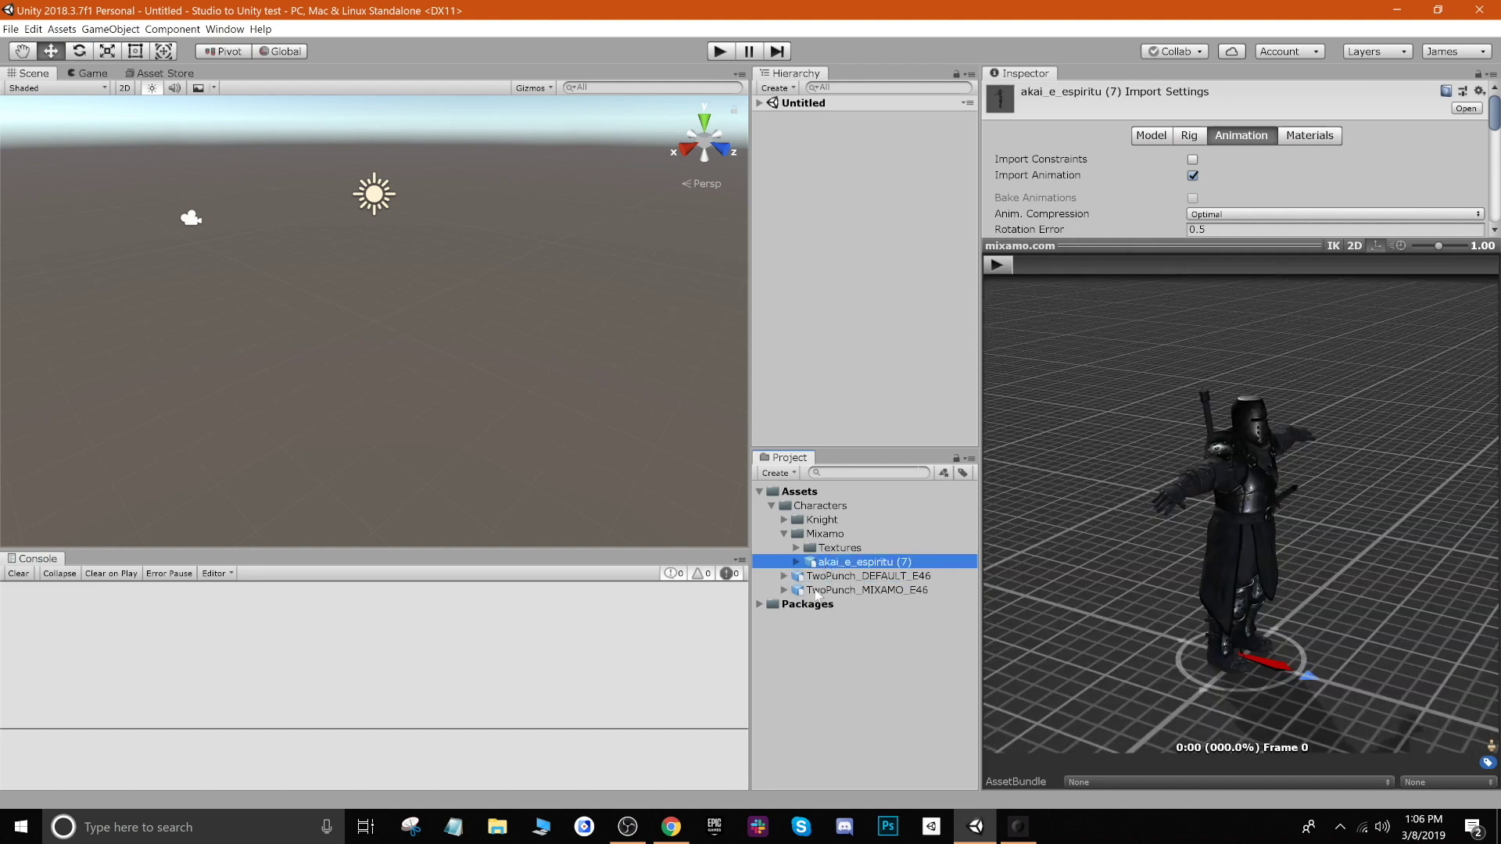
left_click(817, 591)
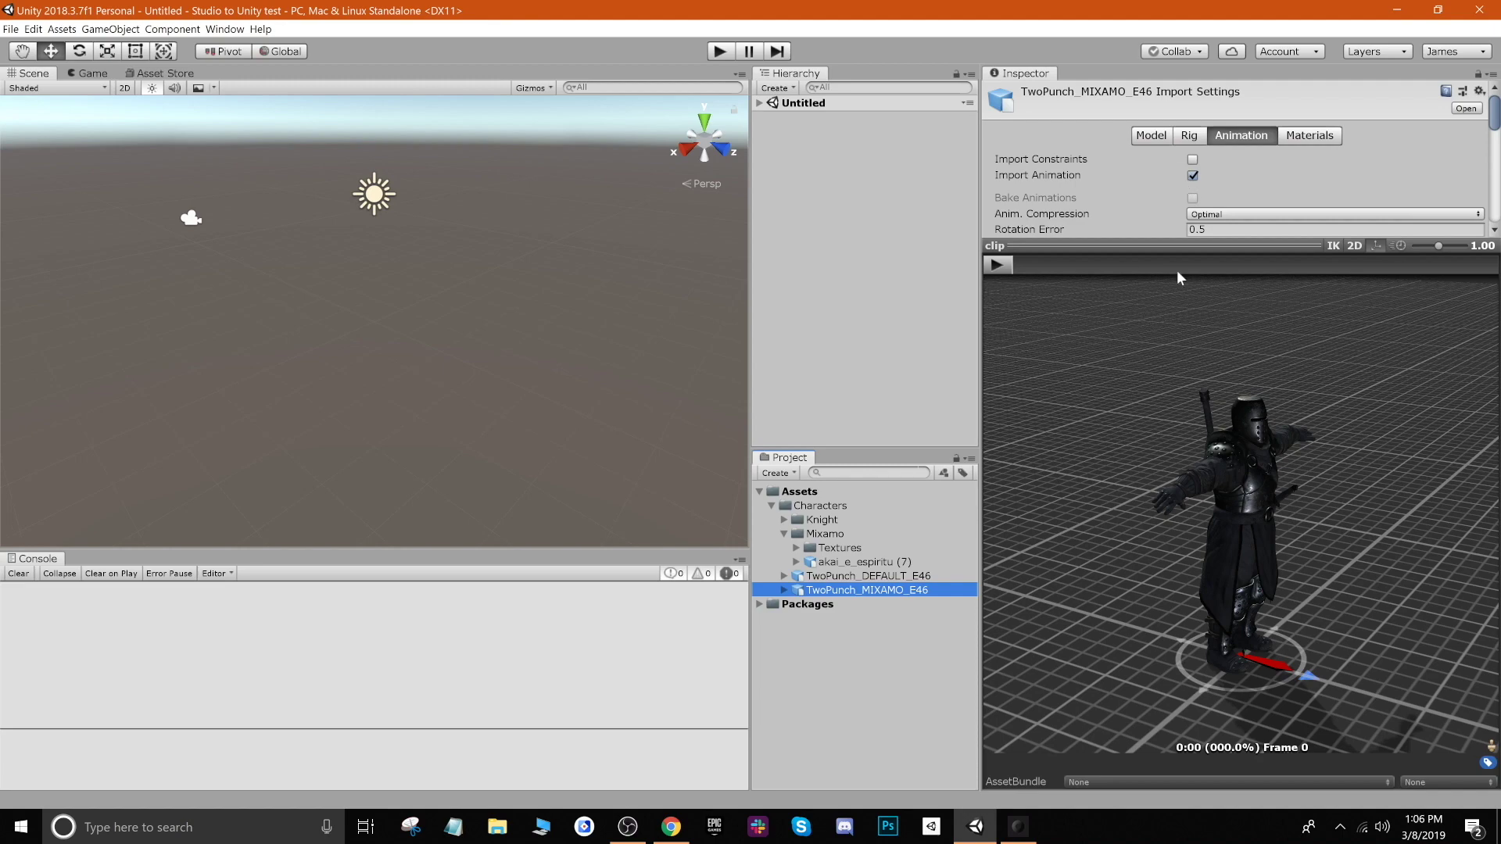
left_click_drag(835, 562, 1102, 422)
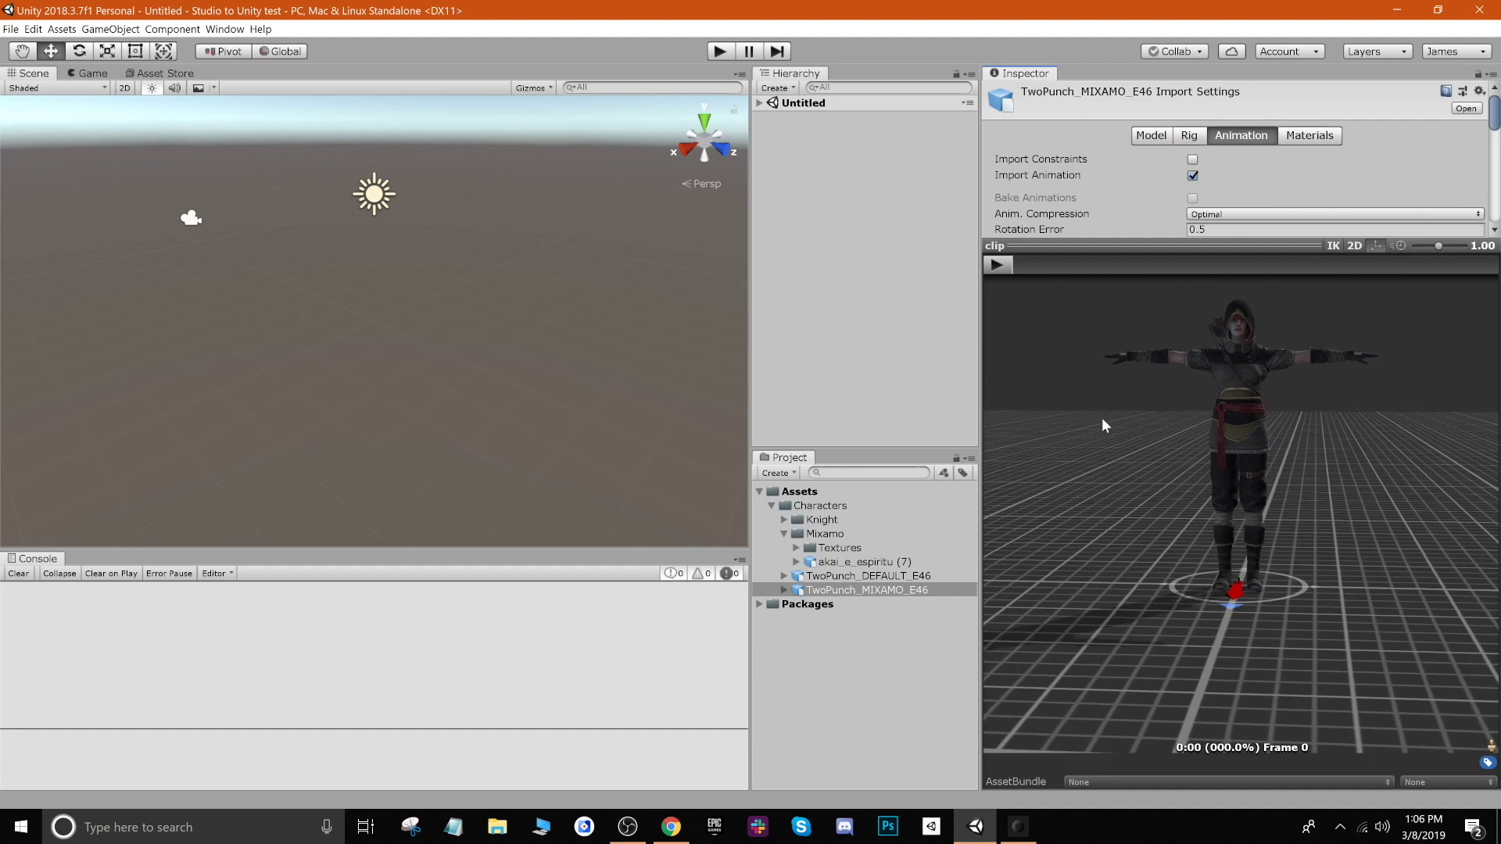
left_click(998, 265)
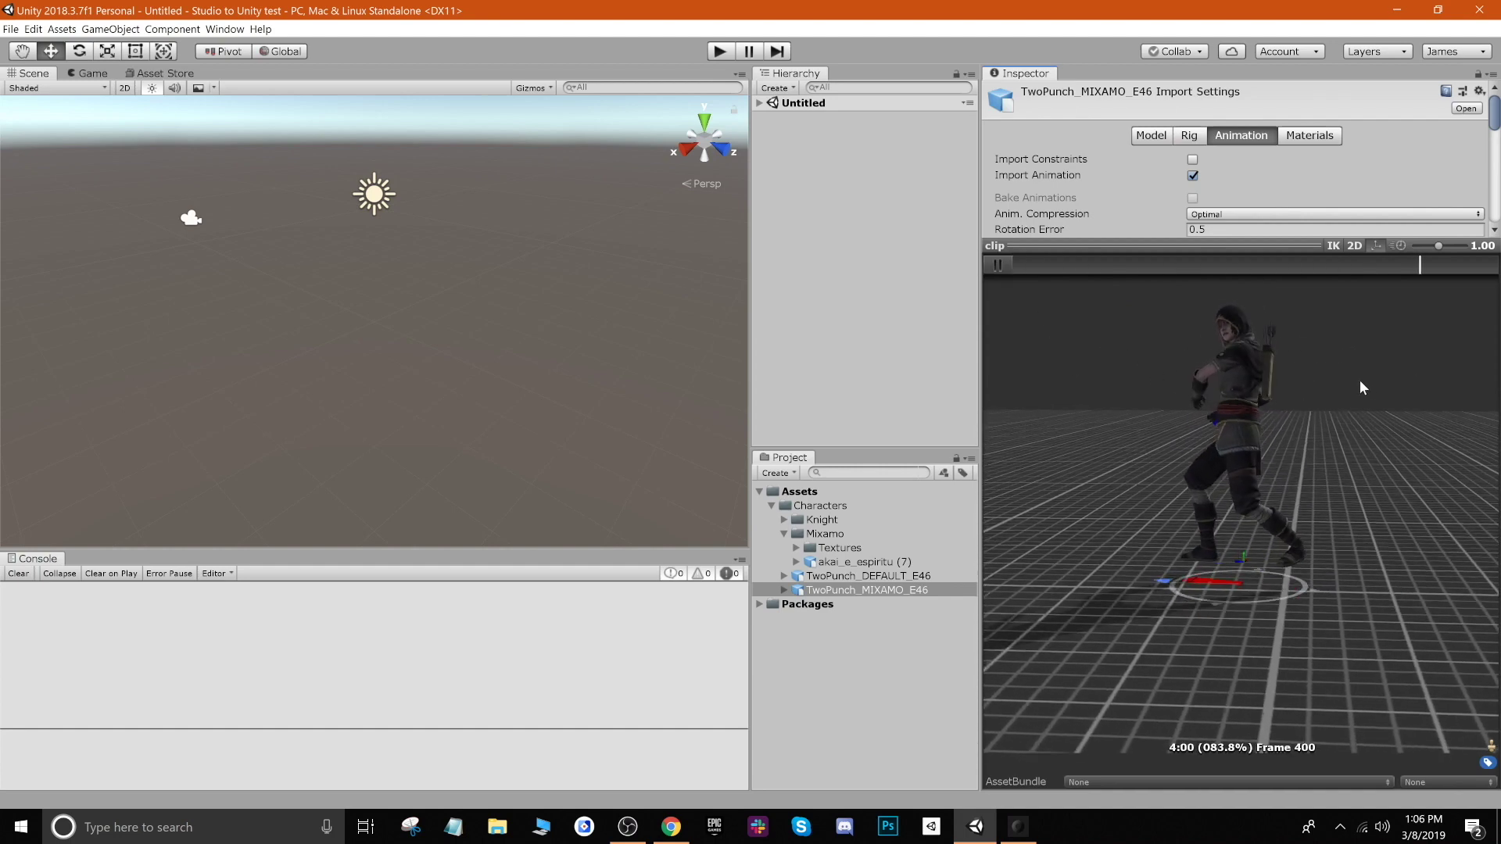
left_click(1005, 267)
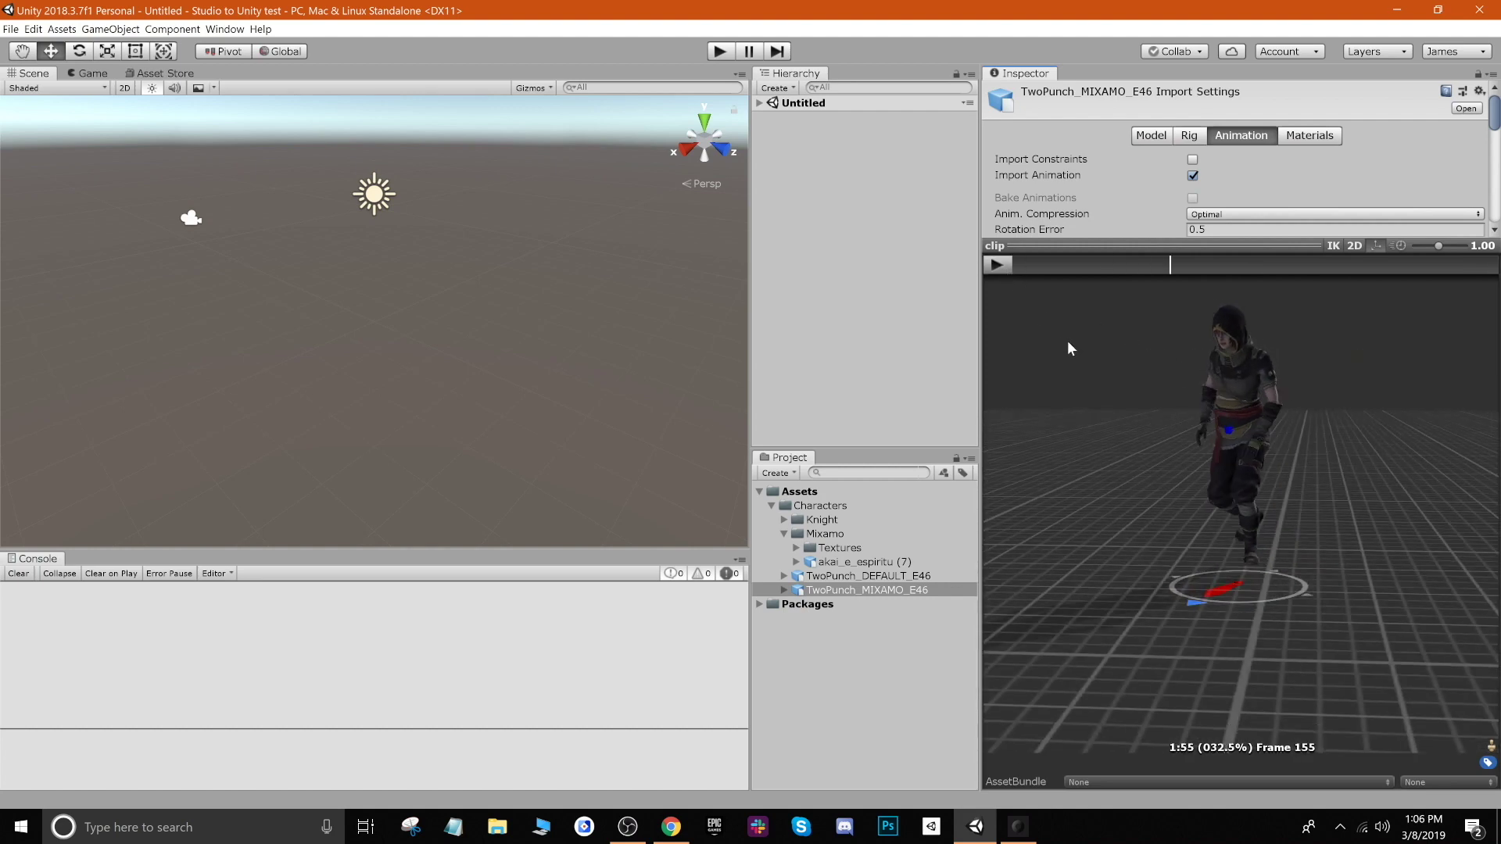